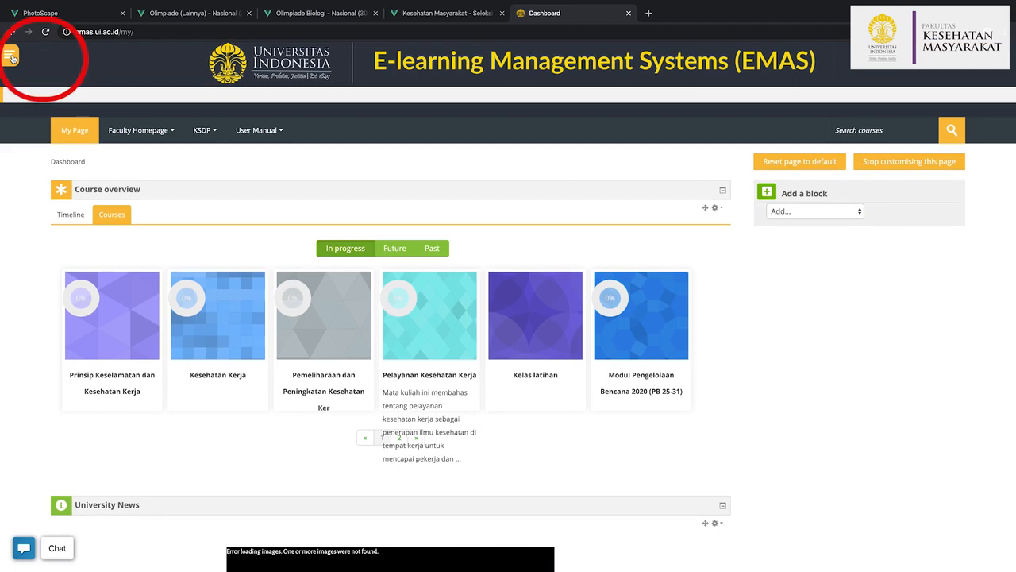
Open the new class registration page and expand the guide for first-time EMAS users
{"action": "left_click", "coordinate": [11, 57]}
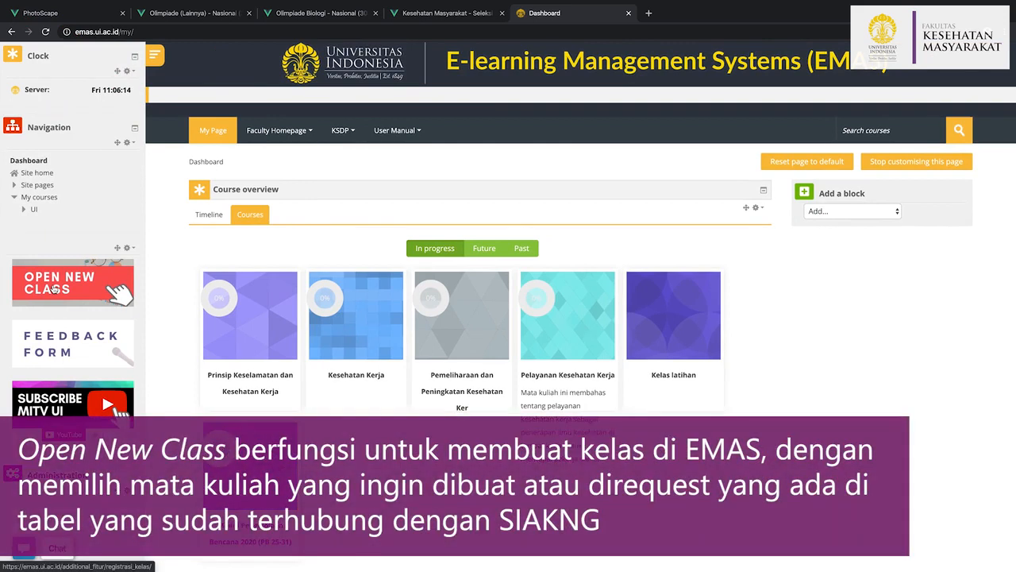
{"action": "left_click", "coordinate": [53, 288]}
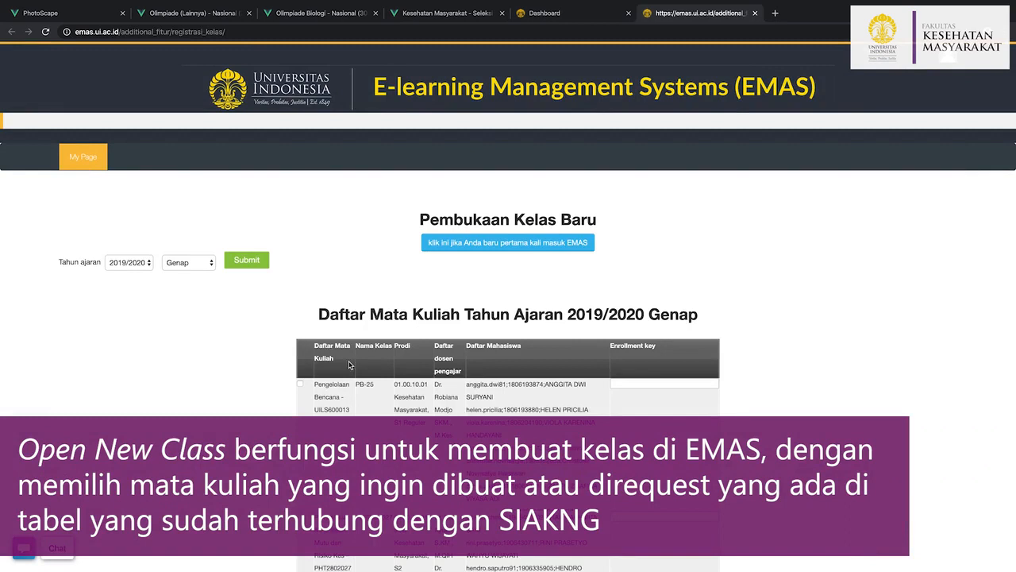
{"action": "scroll", "coordinate": [350, 363], "scroll_direction": "down", "scroll_amount": 1}
{"action": "scroll", "coordinate": [350, 363], "scroll_direction": "down", "scroll_amount": 1}
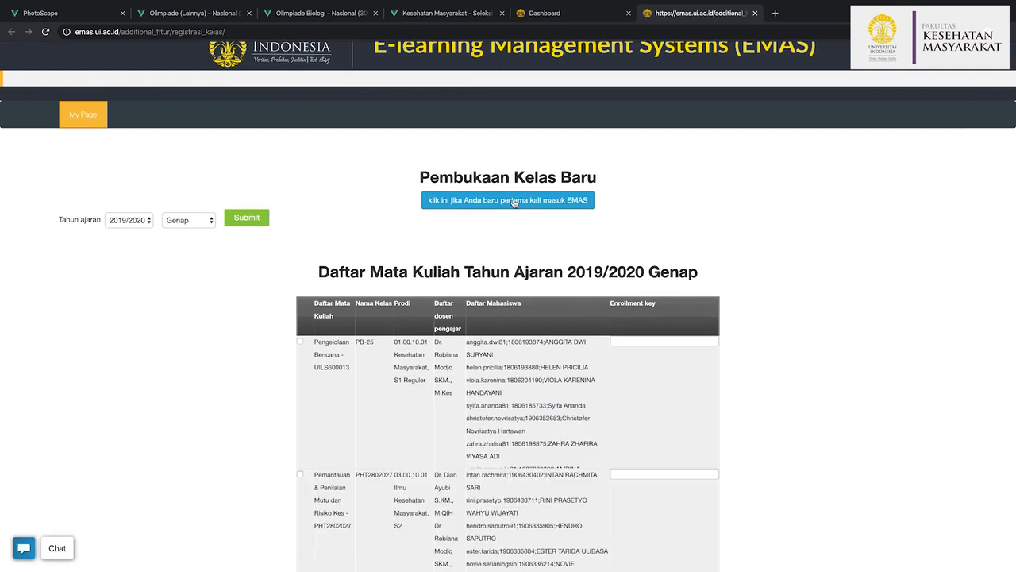
{"action": "left_click", "coordinate": [515, 202]}
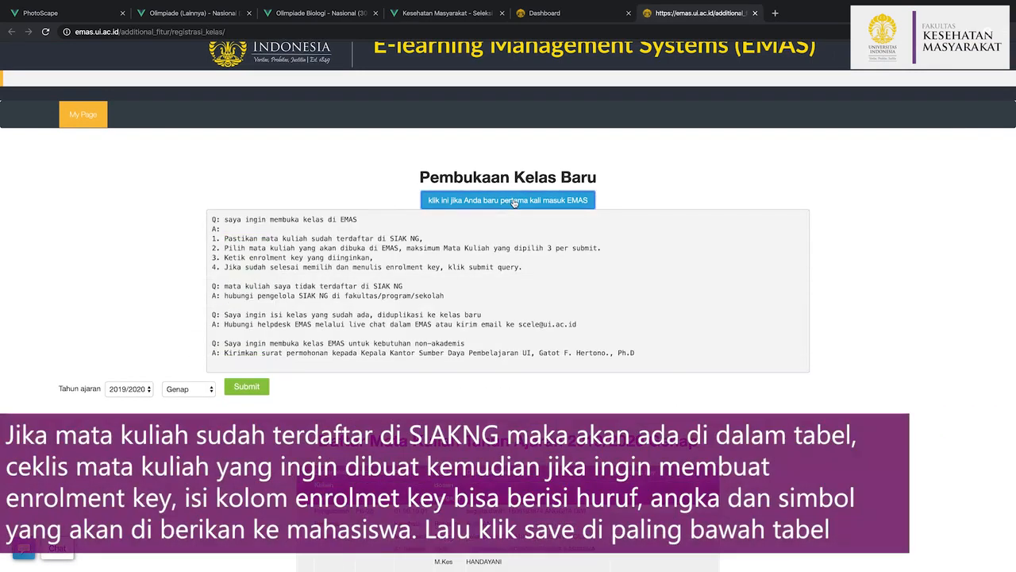
{"action": "scroll", "coordinate": [514, 202], "scroll_direction": "down", "scroll_amount": 2}
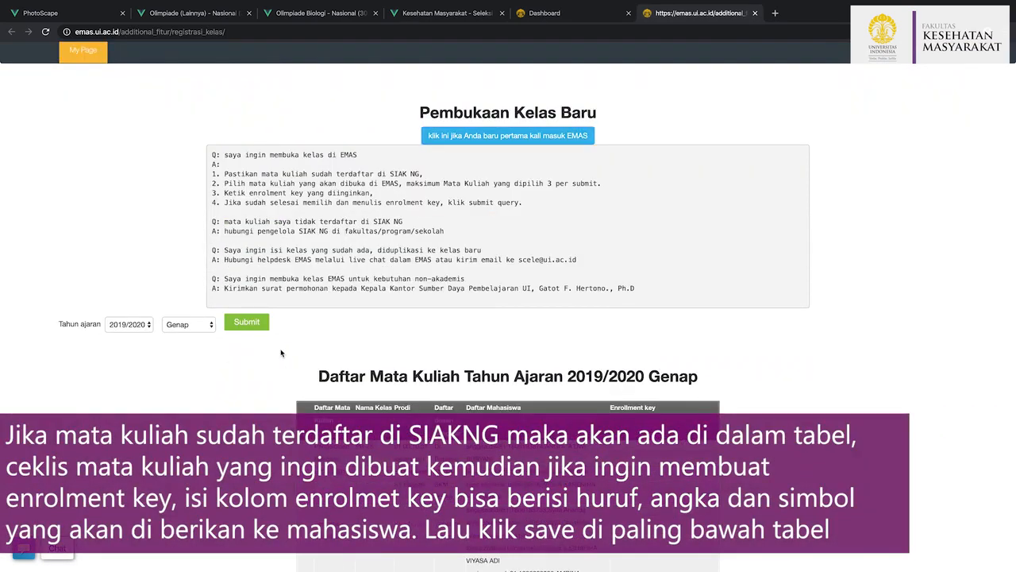
Load the course list for academic year 2019/2020 Genap and look through it down to the last course
{"action": "left_click", "coordinate": [255, 323]}
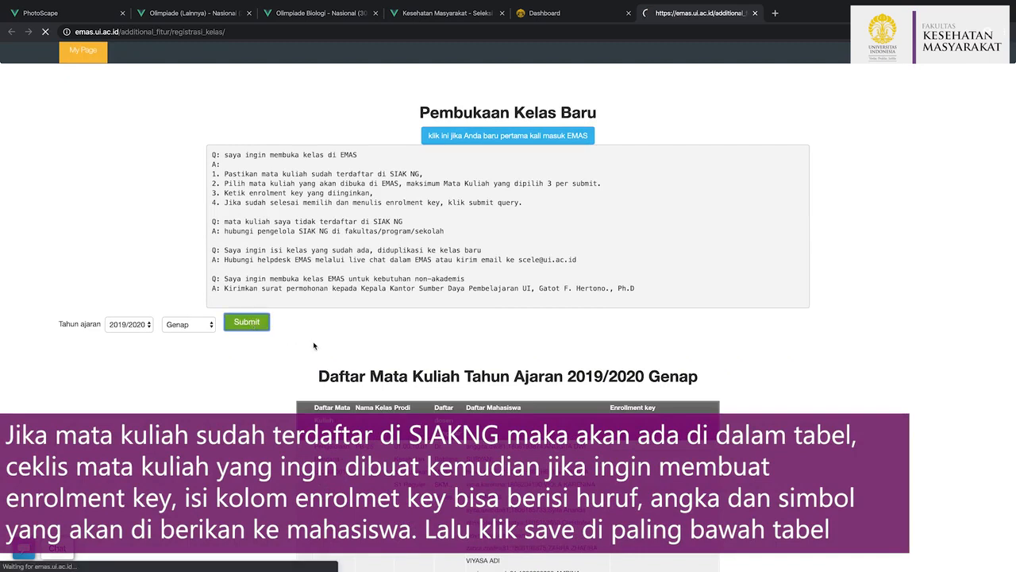
{"action": "scroll", "coordinate": [284, 400], "scroll_direction": "down", "scroll_amount": 5}
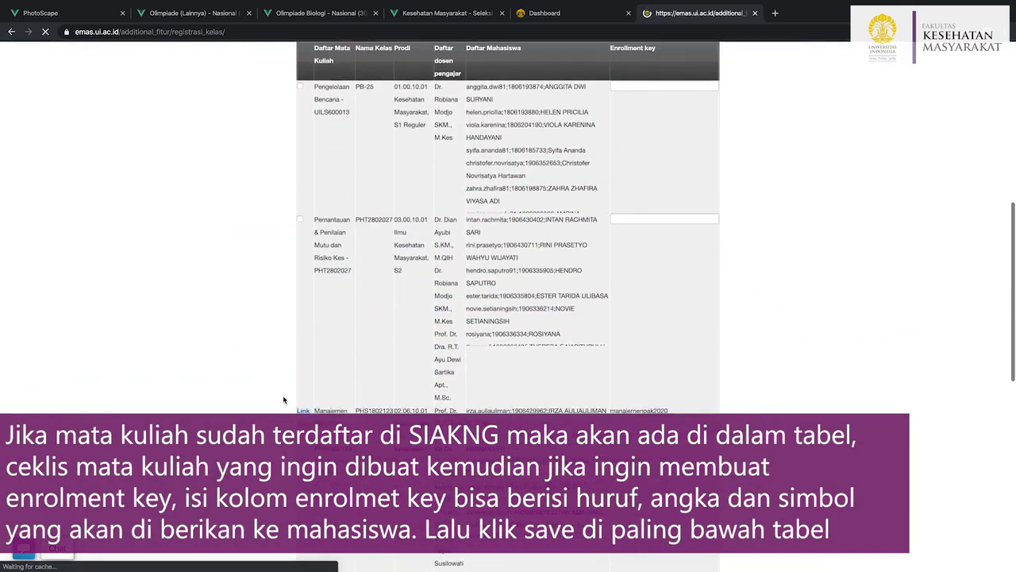
{"action": "scroll", "coordinate": [284, 399], "scroll_direction": "down", "scroll_amount": 3}
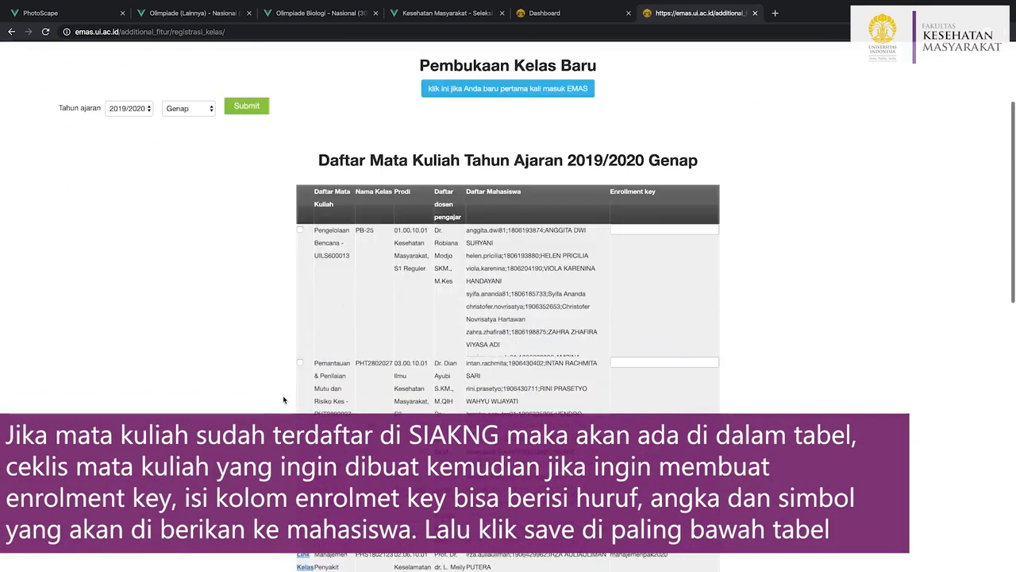
{"action": "scroll", "coordinate": [283, 400], "scroll_direction": "down", "scroll_amount": 5}
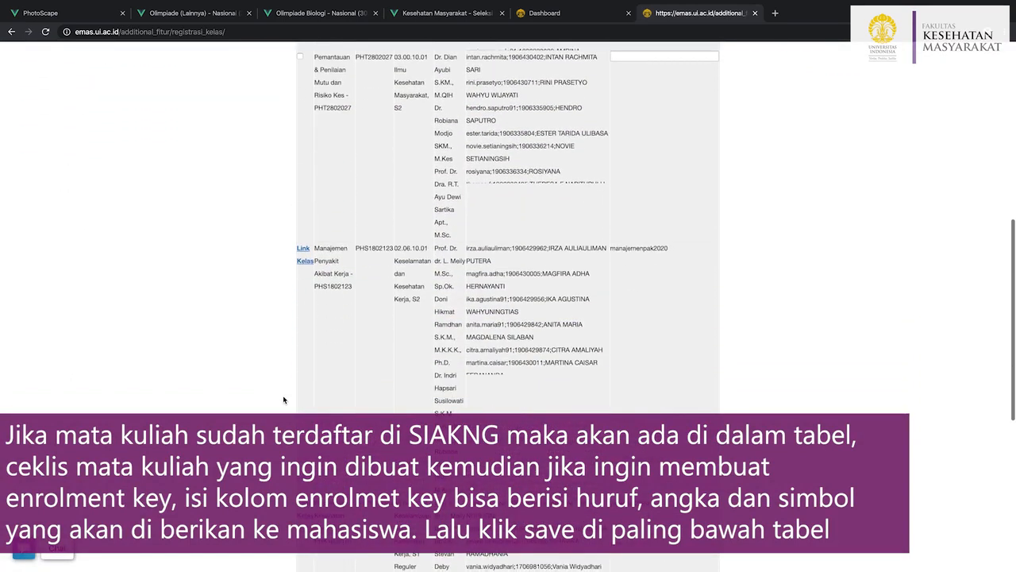
{"action": "scroll", "coordinate": [283, 399], "scroll_direction": "down", "scroll_amount": 4}
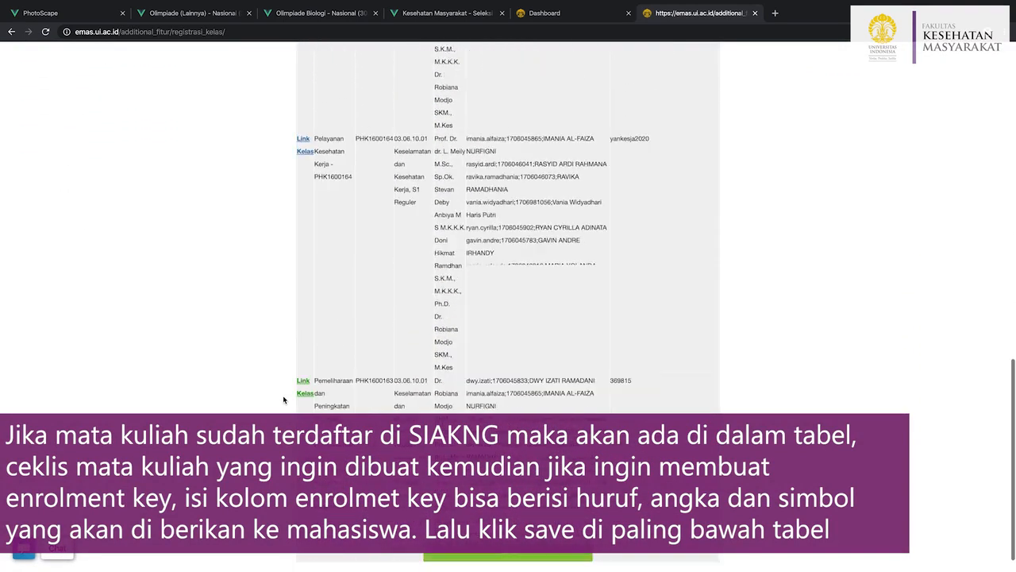
{"action": "scroll", "coordinate": [283, 400], "scroll_direction": "up", "scroll_amount": 1}
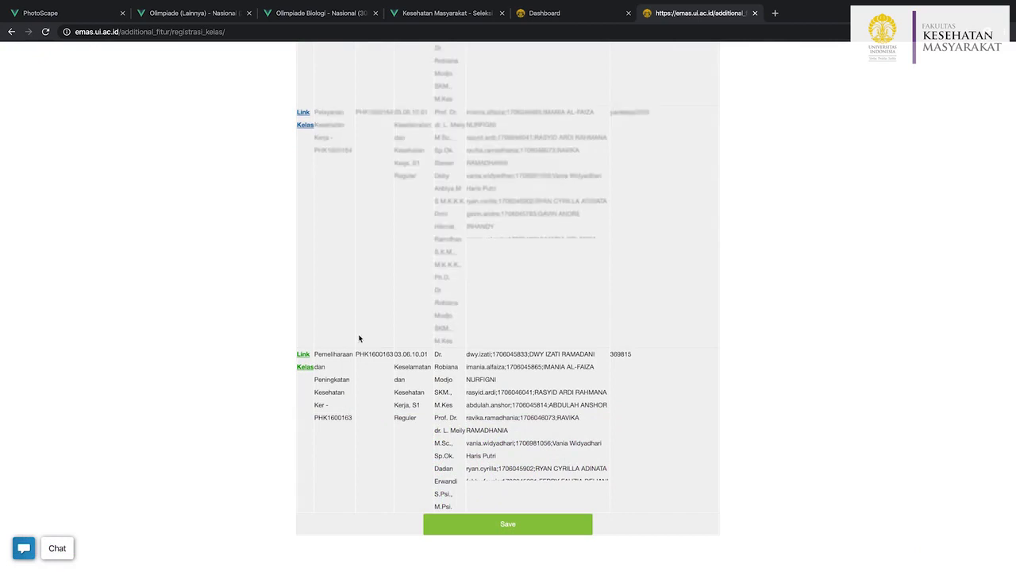
{"action": "scroll", "coordinate": [359, 322], "scroll_direction": "up", "scroll_amount": 1}
{"action": "scroll", "coordinate": [360, 323], "scroll_direction": "down", "scroll_amount": 1}
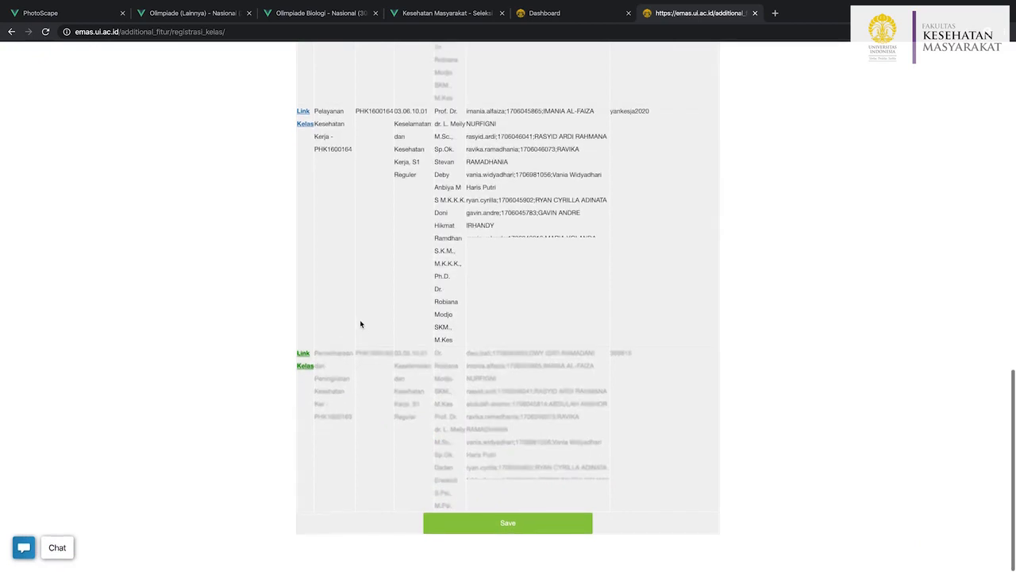
Save the class registration table and open the class link of Pemeliharaan dan Peningkatan Kesehatan Ker (PHK1600163)
{"action": "left_click", "coordinate": [470, 532]}
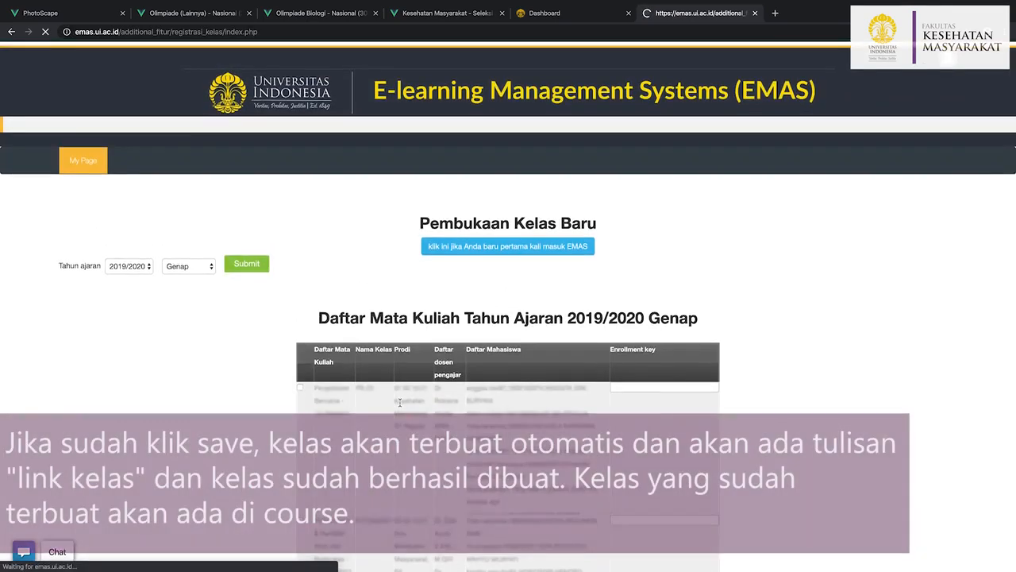
{"action": "scroll", "coordinate": [399, 402], "scroll_direction": "down", "scroll_amount": 3}
{"action": "scroll", "coordinate": [399, 403], "scroll_direction": "down", "scroll_amount": 2}
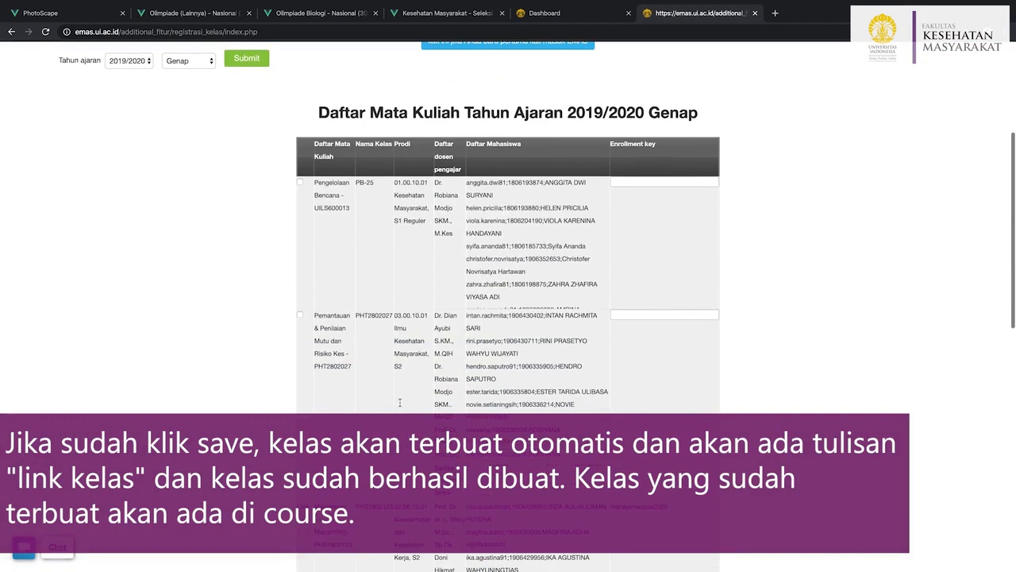
{"action": "scroll", "coordinate": [399, 403], "scroll_direction": "down", "scroll_amount": 2}
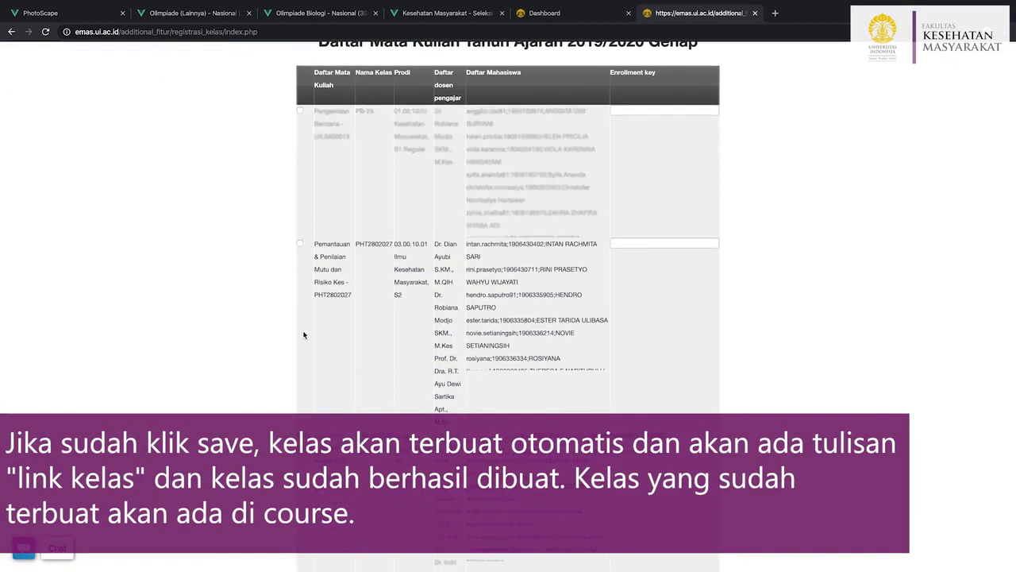
{"action": "scroll", "coordinate": [305, 398], "scroll_direction": "down", "scroll_amount": 1}
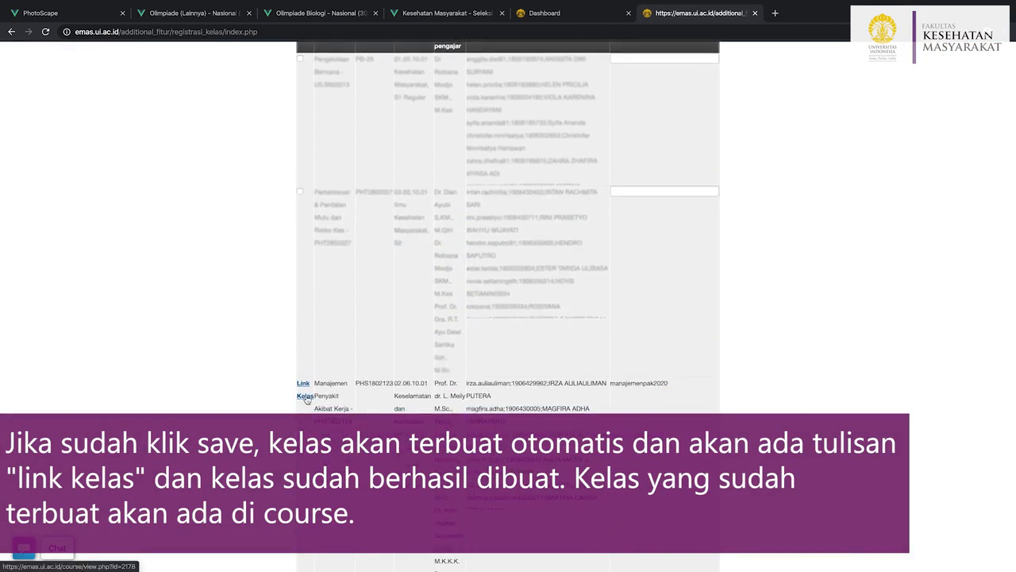
{"action": "scroll", "coordinate": [306, 398], "scroll_direction": "down", "scroll_amount": 1}
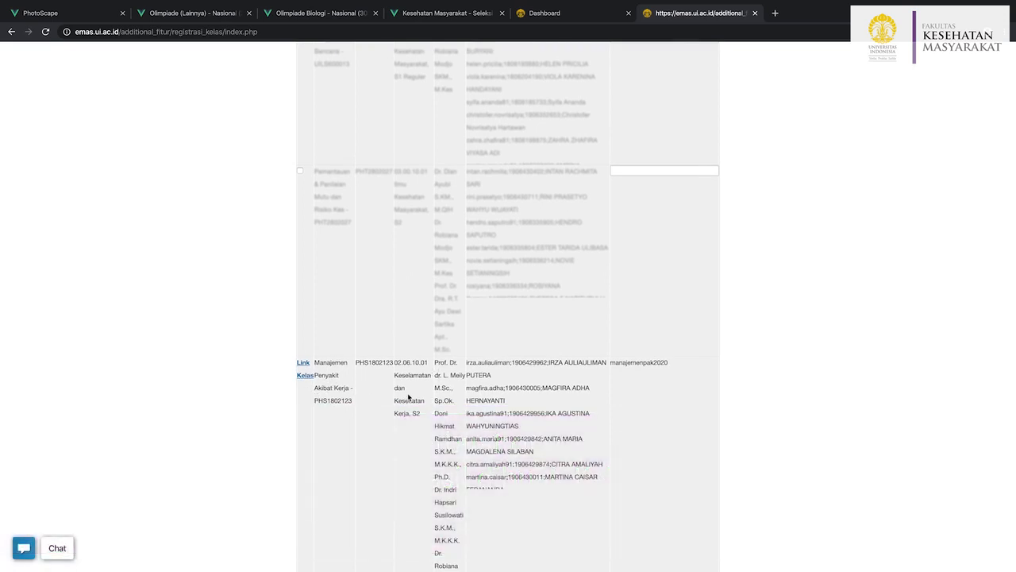
{"action": "scroll", "coordinate": [408, 396], "scroll_direction": "down", "scroll_amount": 3}
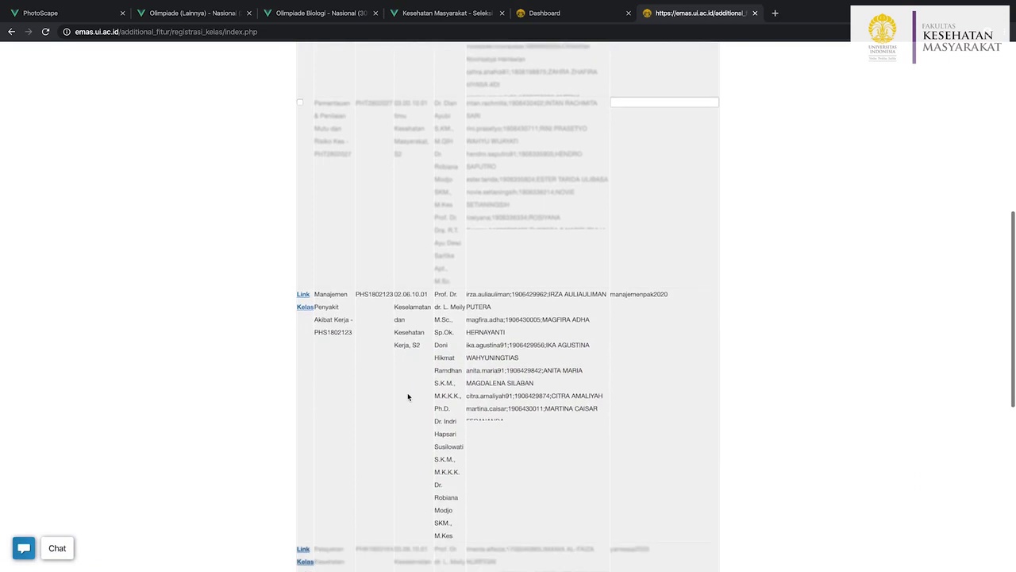
{"action": "scroll", "coordinate": [408, 396], "scroll_direction": "down", "scroll_amount": 8}
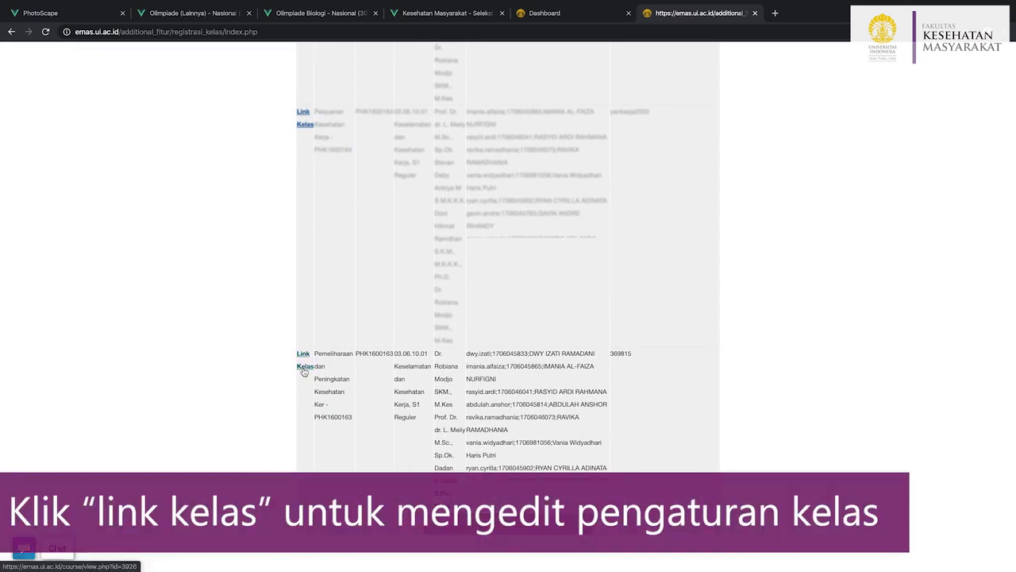
{"action": "left_click", "coordinate": [304, 368]}
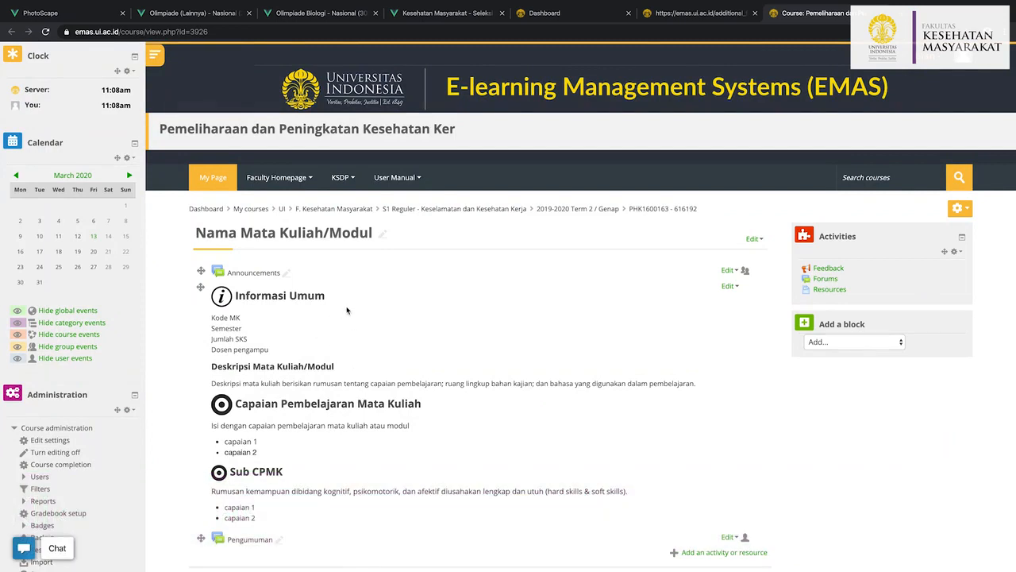
Open the settings of the Pengumuman forum in the course's general section
{"action": "scroll", "coordinate": [393, 291], "scroll_direction": "down", "scroll_amount": 2}
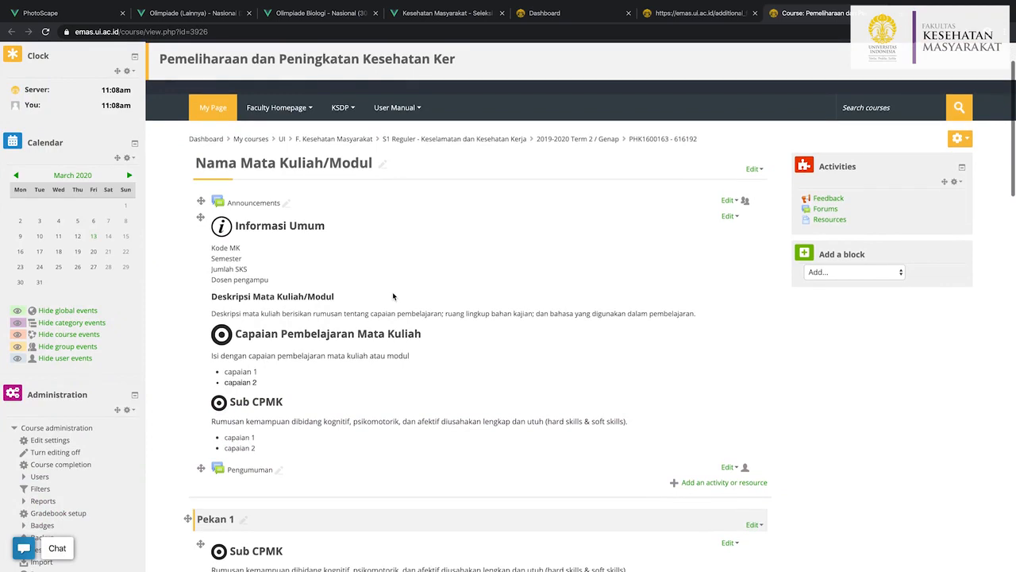
{"action": "scroll", "coordinate": [392, 294], "scroll_direction": "down", "scroll_amount": 1}
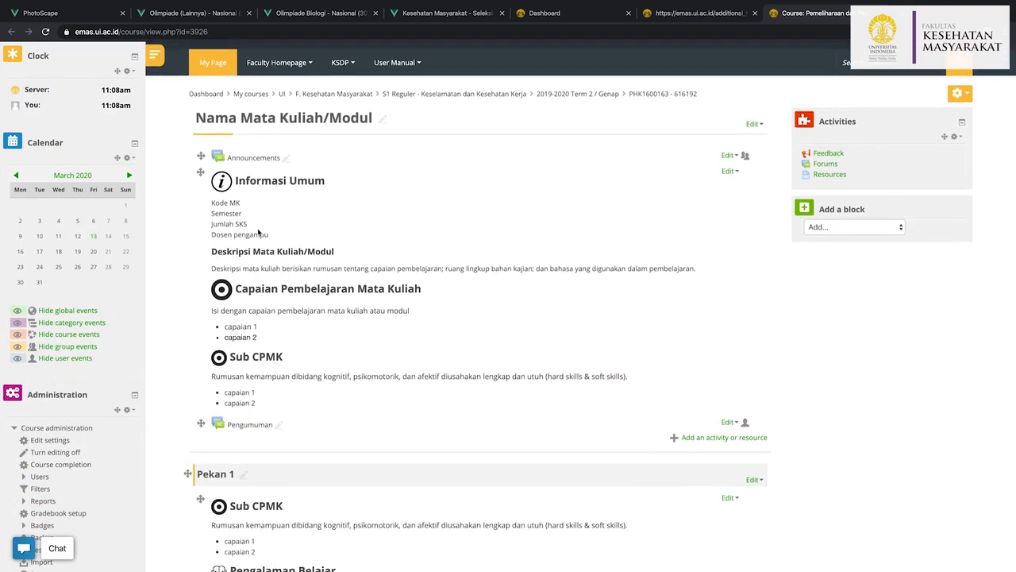
{"action": "scroll", "coordinate": [318, 324], "scroll_direction": "down", "scroll_amount": 2}
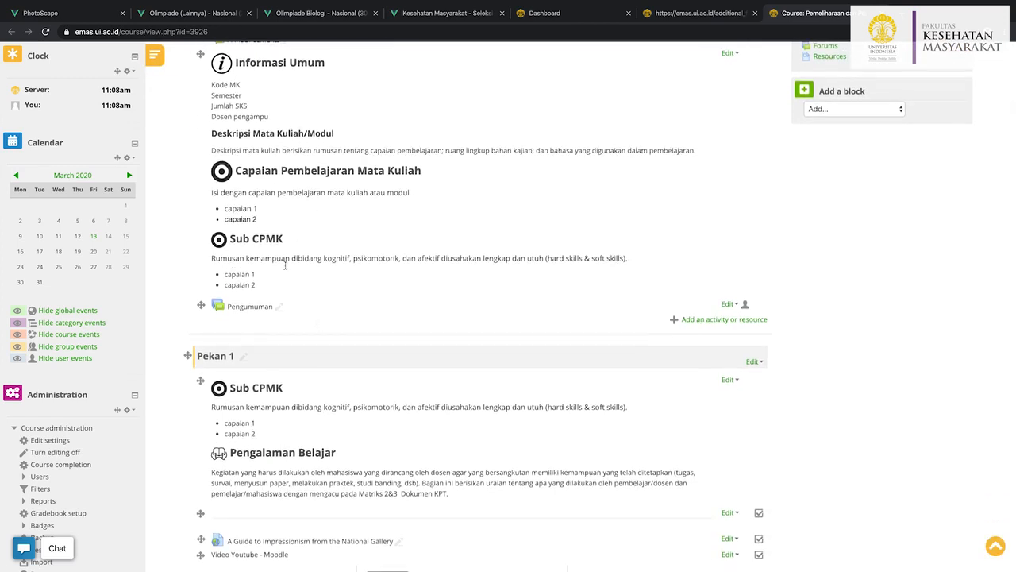
{"action": "scroll", "coordinate": [336, 285], "scroll_direction": "down", "scroll_amount": 2}
{"action": "scroll", "coordinate": [336, 285], "scroll_direction": "down", "scroll_amount": 1}
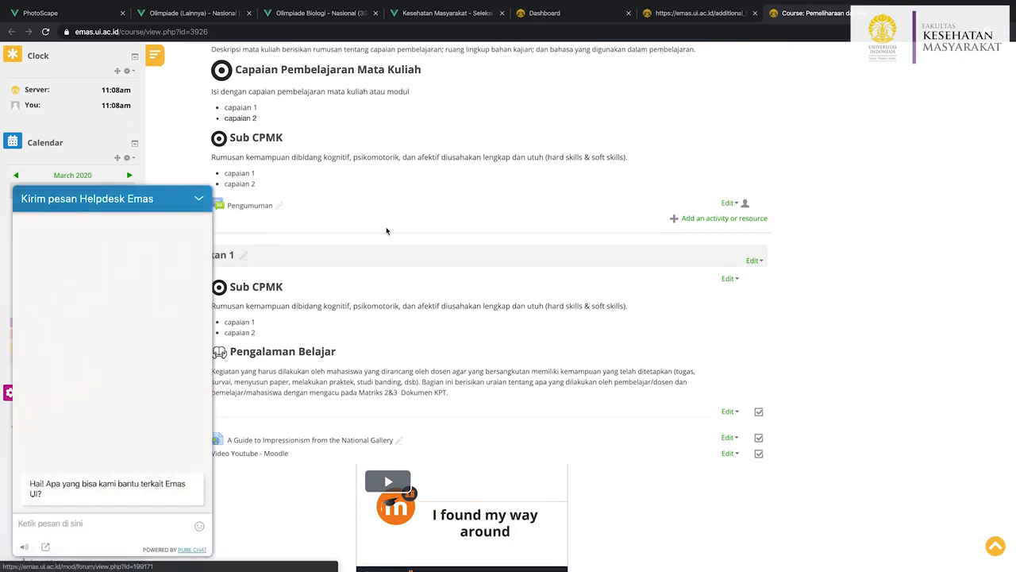
{"action": "left_click", "coordinate": [726, 204]}
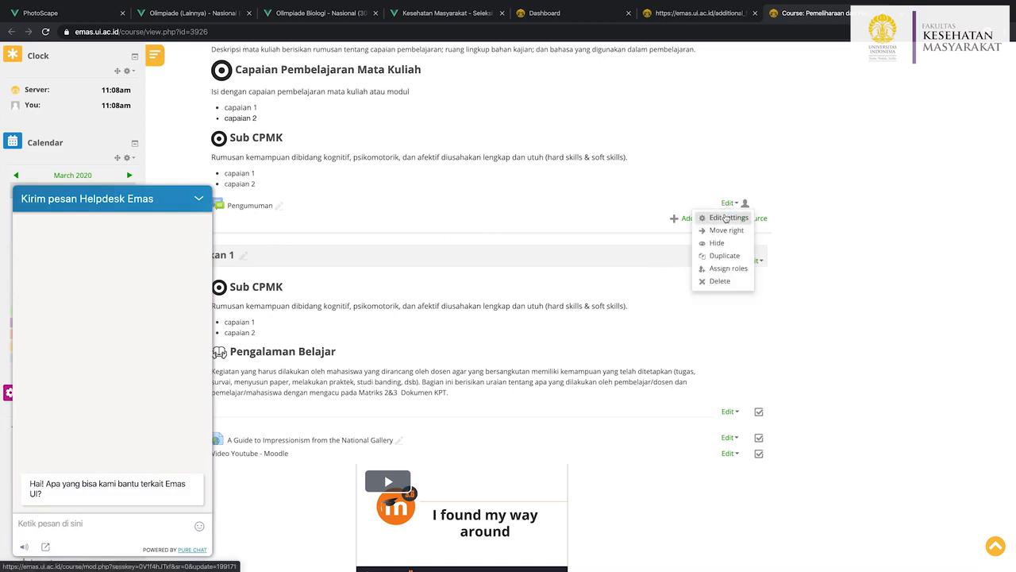
{"action": "left_click", "coordinate": [726, 217]}
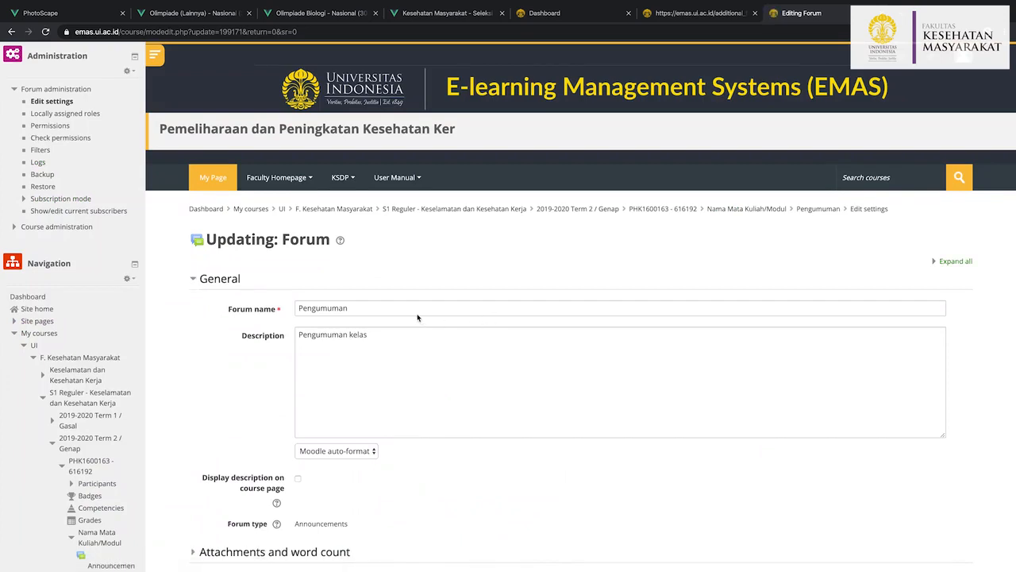
Rename the forum as TUGAS 1
{"action": "left_click", "coordinate": [402, 308]}
{"action": "key", "text": "BackSpace"}
{"action": "key", "text": "BackSpace"}
{"action": "key", "text": "BackSpace"}
{"action": "key", "text": "BackSpace"}
{"action": "key", "text": "BackSpace"}
{"action": "key", "text": "BackSpace"}
{"action": "key", "text": "BackSpace"}
{"action": "key", "text": "BackSpace"}
{"action": "key", "text": "BackSpace"}
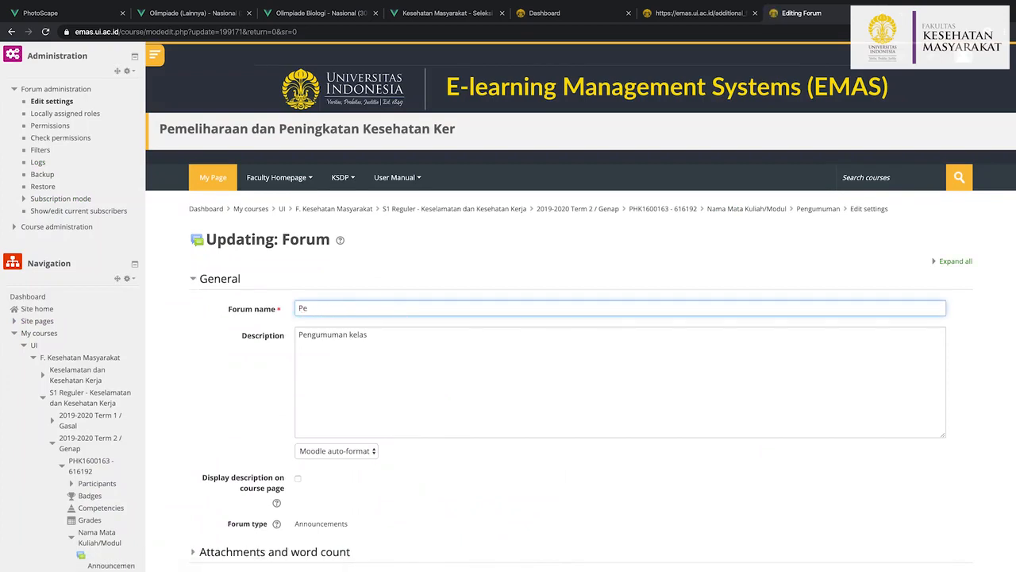
{"action": "type", "text": "TUGA"}
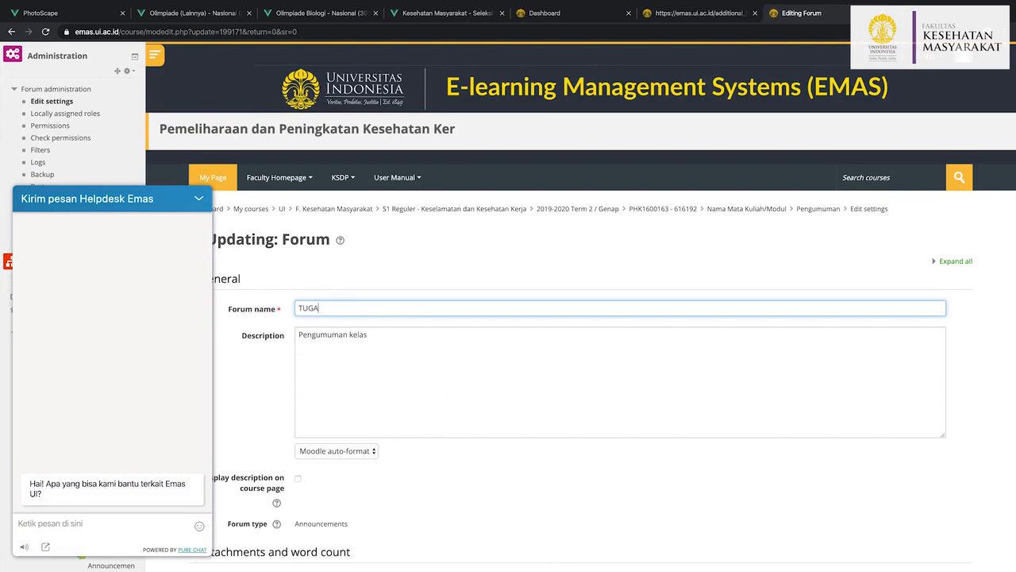
{"action": "type", "text": "S 1"}
Replace the forum description with "Buat ringkasan bab tentang Penanggulangan Masalah kesehatan di tempat kerja"
{"action": "left_click", "coordinate": [381, 338]}
{"action": "key", "text": "BackSpace"}
{"action": "key", "text": "BackSpace"}
{"action": "key", "text": "BackSpace"}
{"action": "key", "text": "BackSpace"}
{"action": "key", "text": "BackSpace"}
{"action": "key", "text": "BackSpace"}
{"action": "key", "text": "BackSpace"}
{"action": "key", "text": "BackSpace"}
{"action": "key", "text": "BackSpace"}
{"action": "key", "text": "BackSpace"}
{"action": "key", "text": "BackSpace"}
{"action": "key", "text": "BackSpace"}
{"action": "key", "text": "BackSpace"}
{"action": "key", "text": "BackSpace"}
{"action": "key", "text": "BackSpace"}
{"action": "key", "text": "BackSpace"}
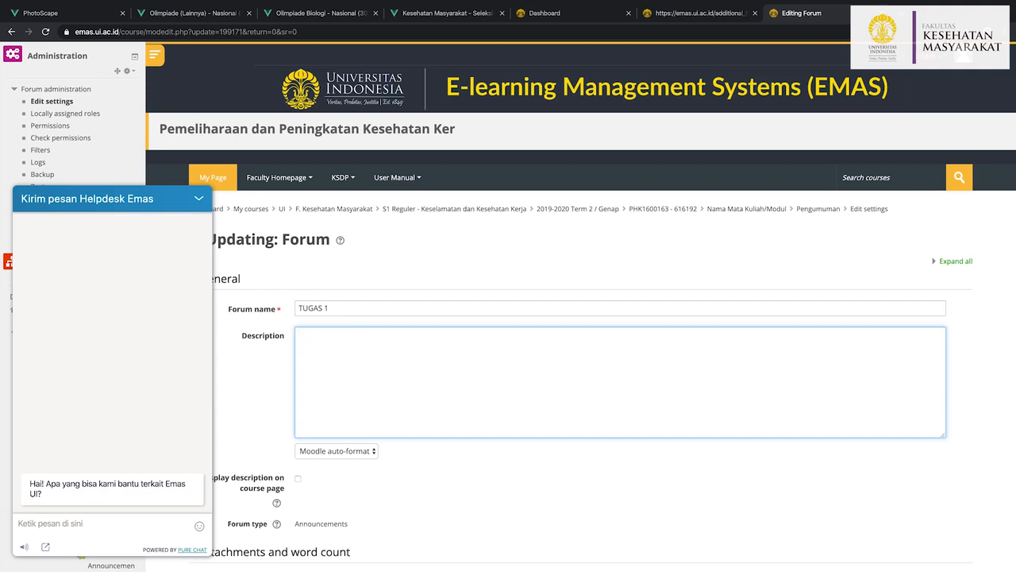
{"action": "type", "text": "Buat r"}
{"action": "type", "text": "ingkasan bab tentang Penanggulangan Masalah kesehatan di tempat kerja"}
Collapse the helpdesk chat window, save the forum settings and return to the course
{"action": "scroll", "coordinate": [349, 364], "scroll_direction": "down", "scroll_amount": 3}
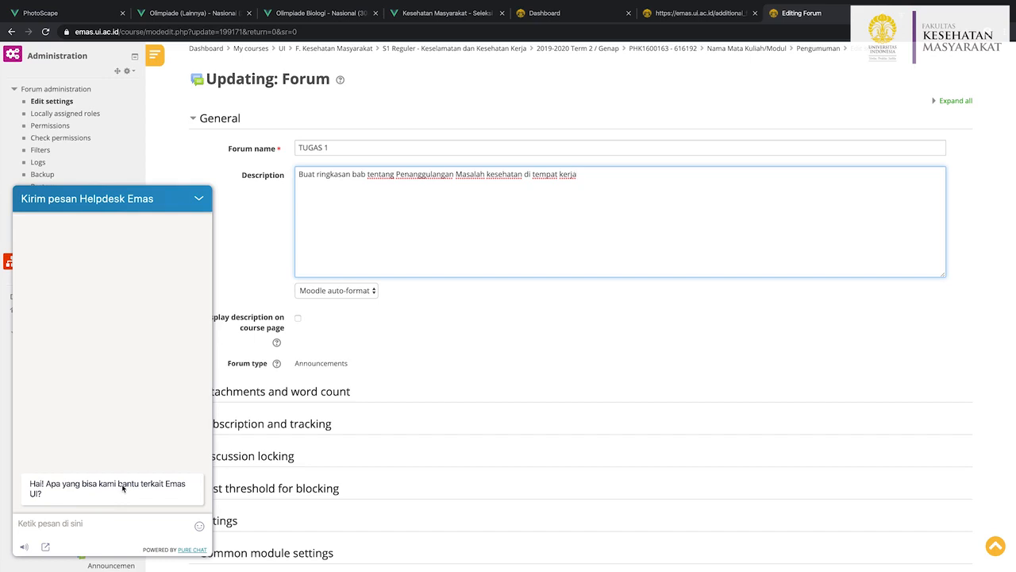
{"action": "left_click", "coordinate": [77, 531]}
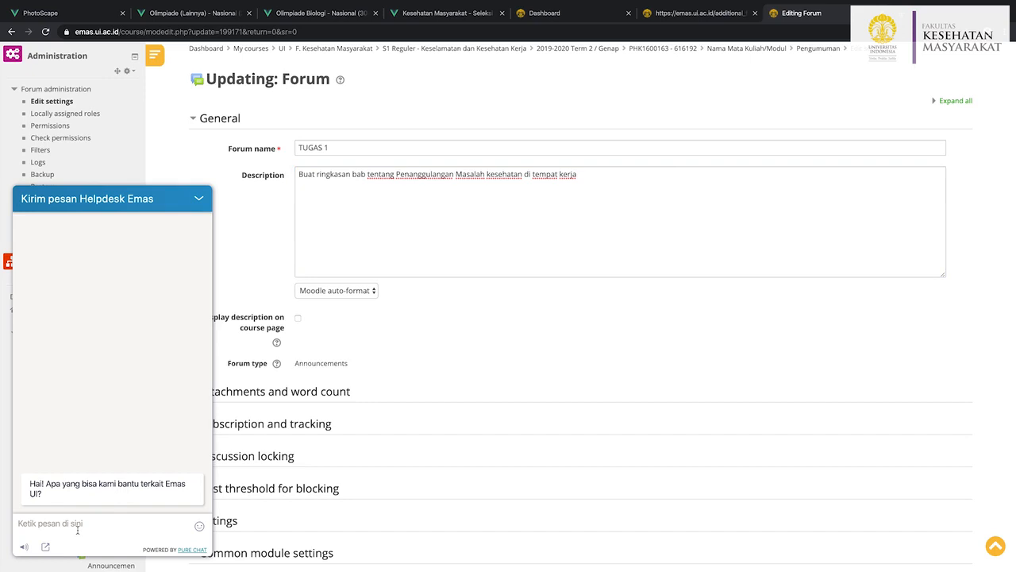
{"action": "left_click", "coordinate": [194, 200]}
{"action": "scroll", "coordinate": [232, 300], "scroll_direction": "down", "scroll_amount": 1}
{"action": "scroll", "coordinate": [232, 300], "scroll_direction": "down", "scroll_amount": 2}
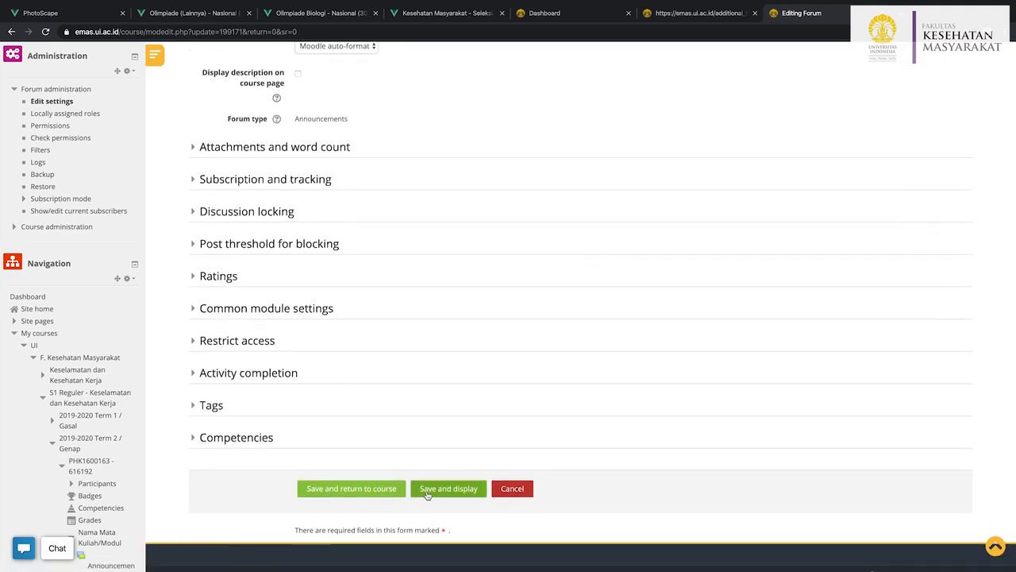
{"action": "left_click", "coordinate": [382, 490]}
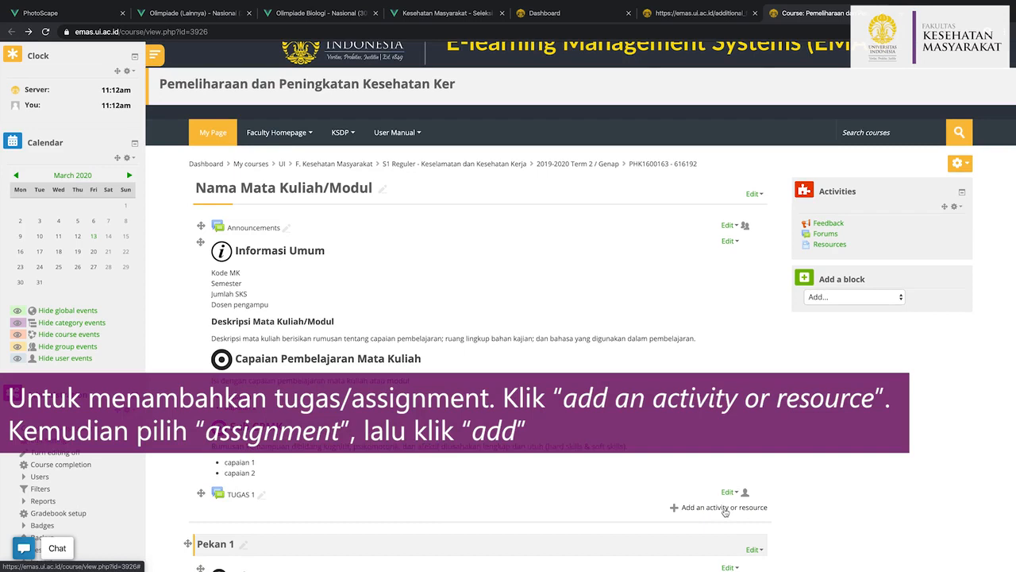
Add an Assignment activity to the course's general section
{"action": "left_click", "coordinate": [724, 508]}
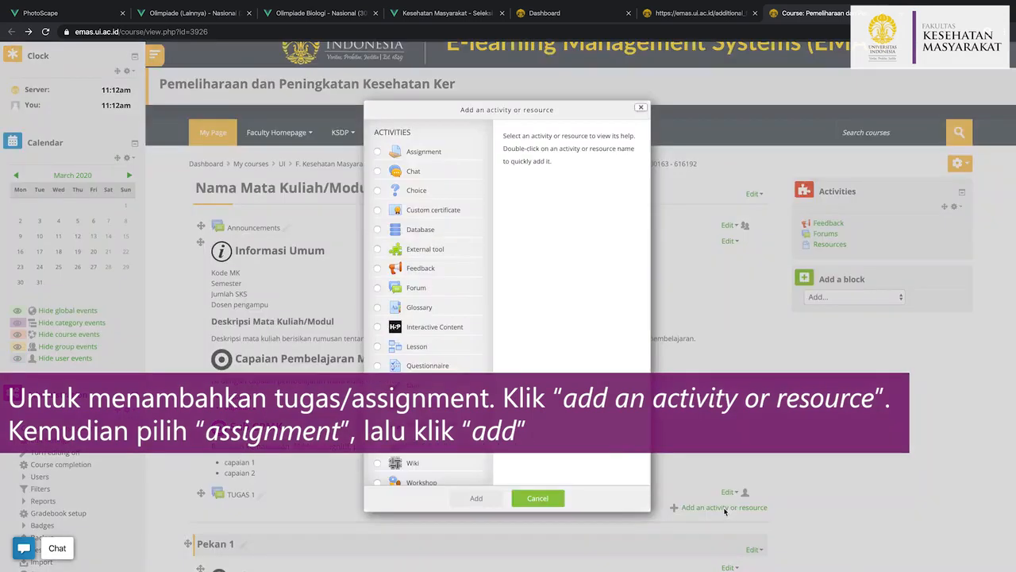
{"action": "left_click", "coordinate": [379, 152]}
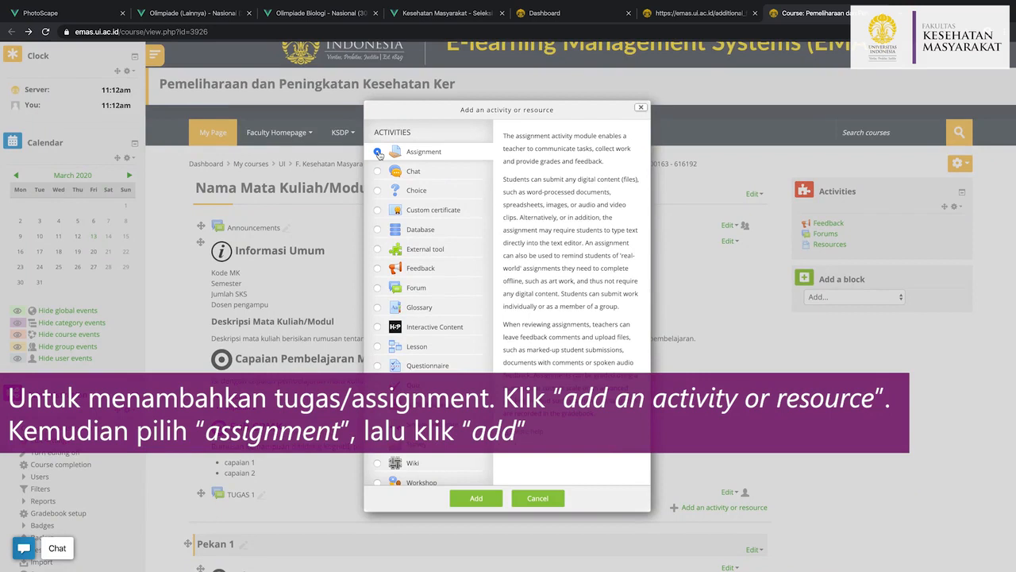
{"action": "left_click", "coordinate": [488, 503]}
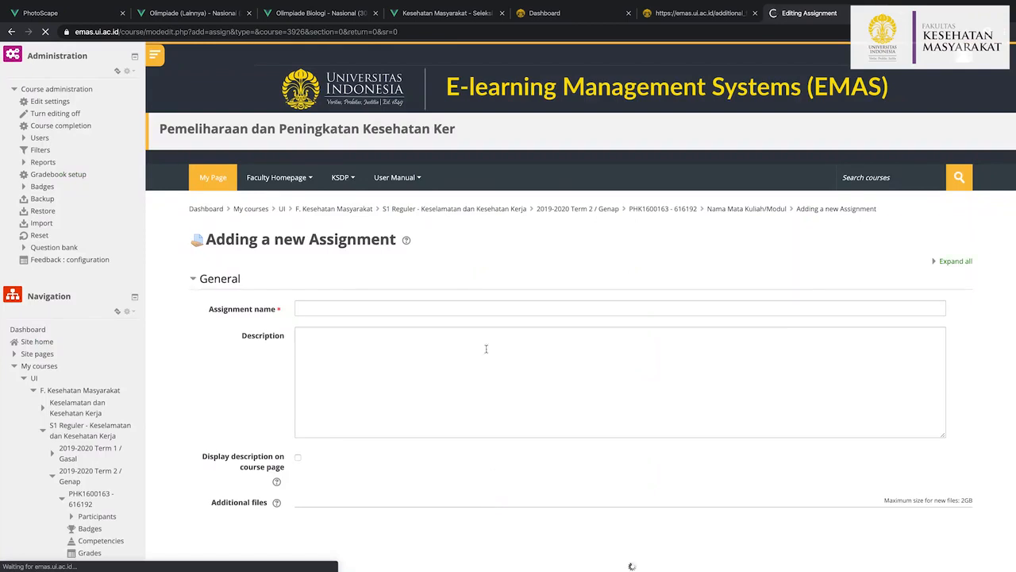
Name the new assignment "Reading Chapter 5 -"
{"action": "left_click", "coordinate": [345, 305]}
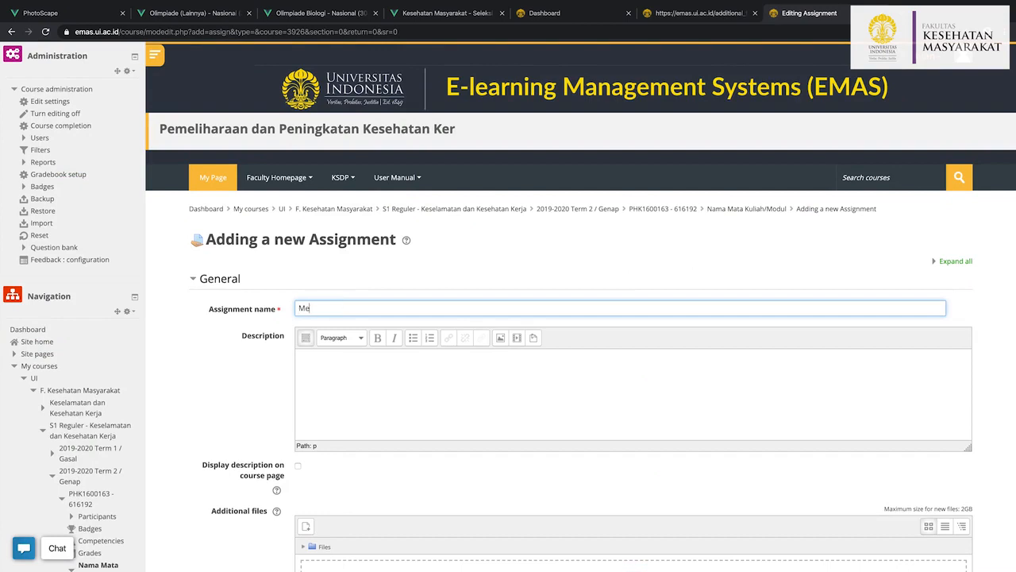
{"action": "type", "text": "M"}
{"action": "key", "text": "BackSpace"}
{"action": "type", "text": "Reading Chapter 5 -"}
Enter the assignment description "Buku Promosi Kesehatan di Tempat Kerja" and enable its display on the course page
{"action": "left_click", "coordinate": [310, 358]}
{"action": "type", "text": "Buku Prom"}
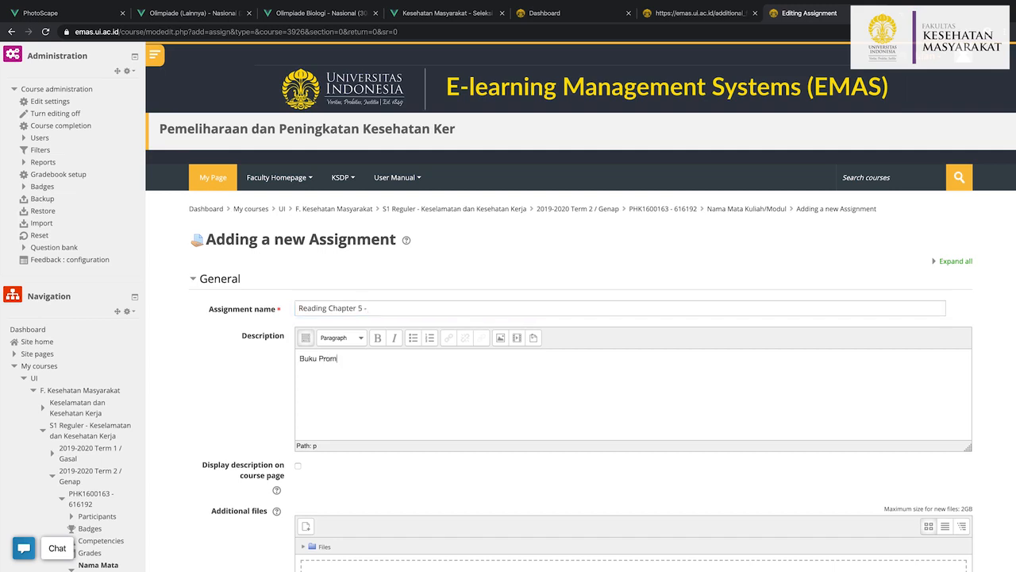
{"action": "type", "text": "osi Kesehatan di Tempat Kerja"}
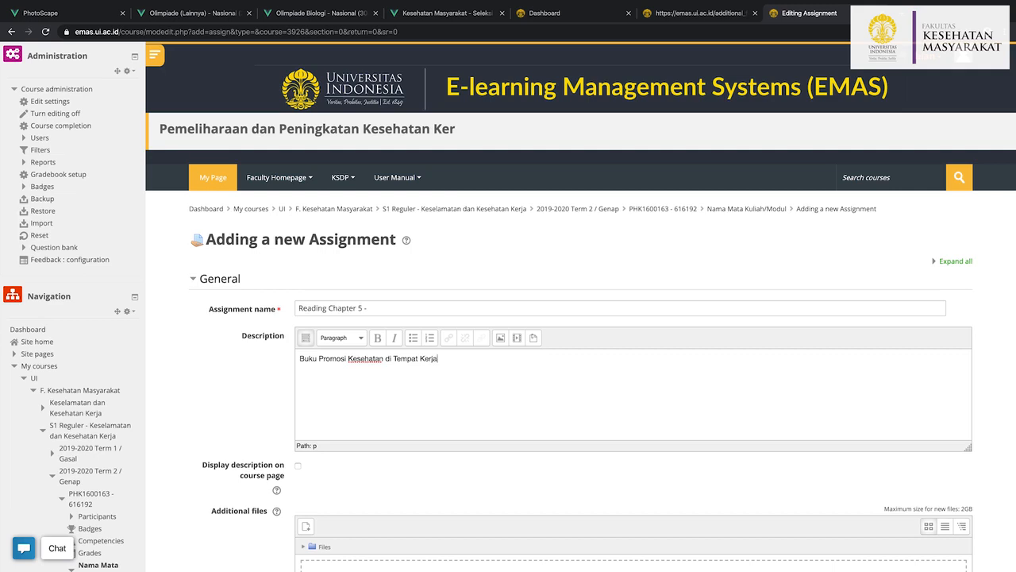
{"action": "scroll", "coordinate": [307, 403], "scroll_direction": "down", "scroll_amount": 3}
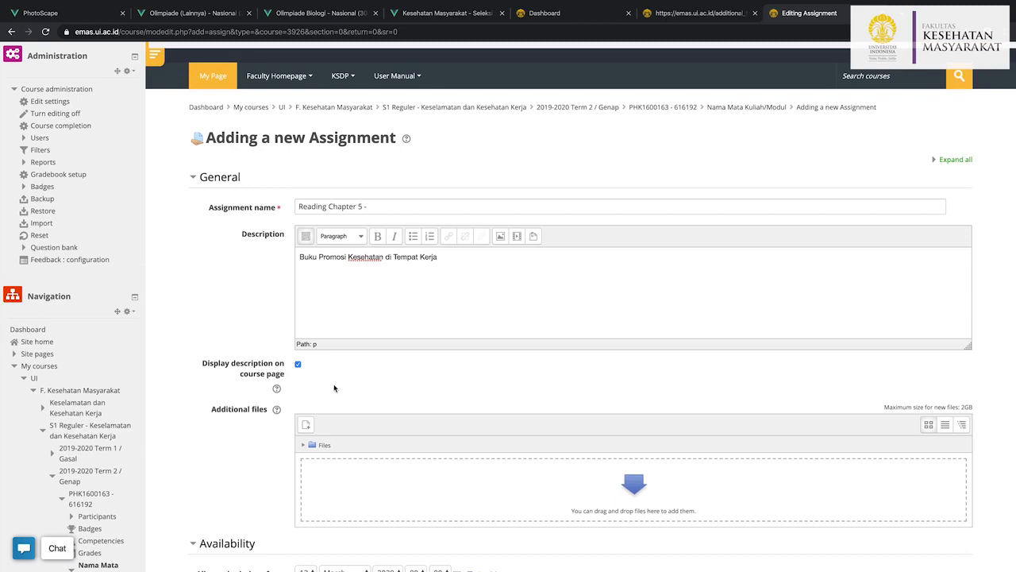
Allow submissions from 14 March 2020, with the due date on 19 March and the grading reminder on 27 March
{"action": "scroll", "coordinate": [334, 387], "scroll_direction": "down", "scroll_amount": 2}
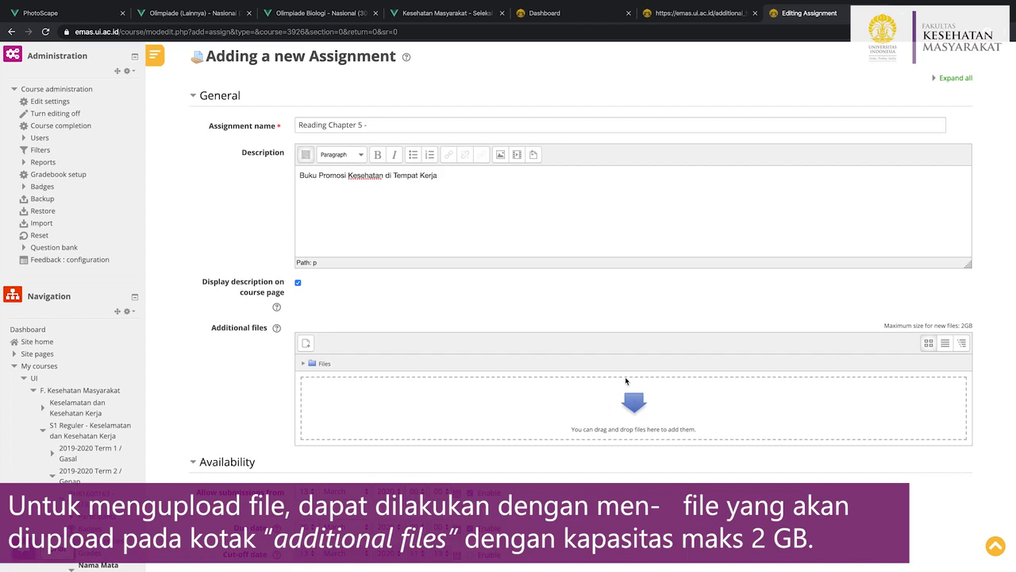
{"action": "scroll", "coordinate": [626, 381], "scroll_direction": "down", "scroll_amount": 3}
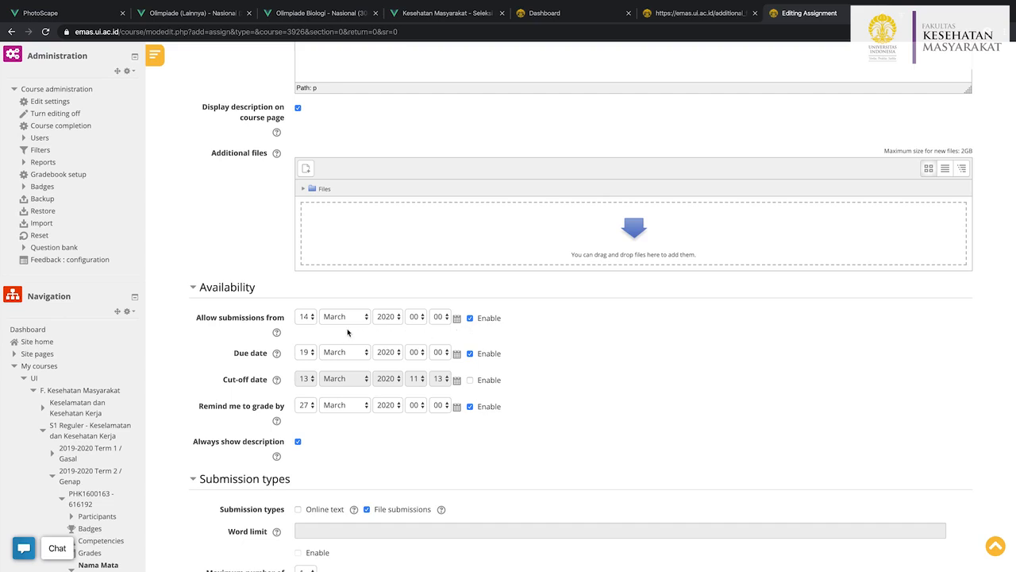
{"action": "scroll", "coordinate": [336, 331], "scroll_direction": "down", "scroll_amount": 2}
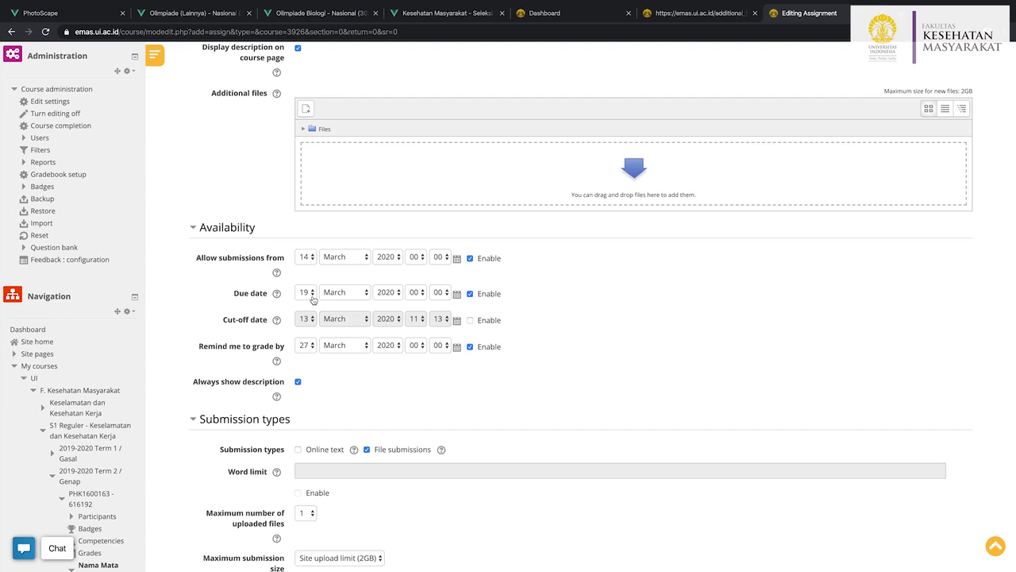
{"action": "scroll", "coordinate": [278, 346], "scroll_direction": "down", "scroll_amount": 1}
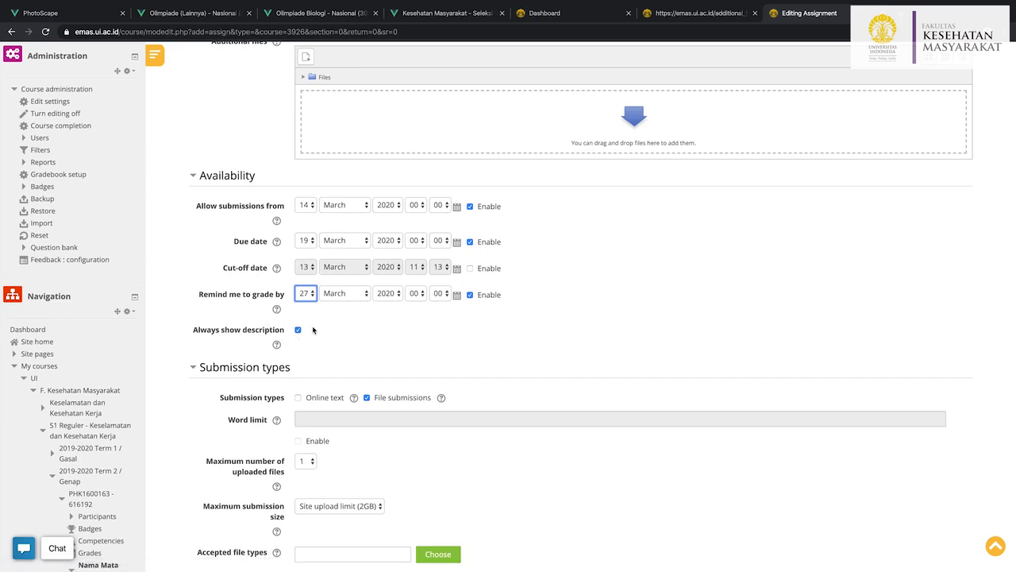
Review the assignment's submission types and grade settings, save it and return to the course page
{"action": "scroll", "coordinate": [314, 328], "scroll_direction": "down", "scroll_amount": 2}
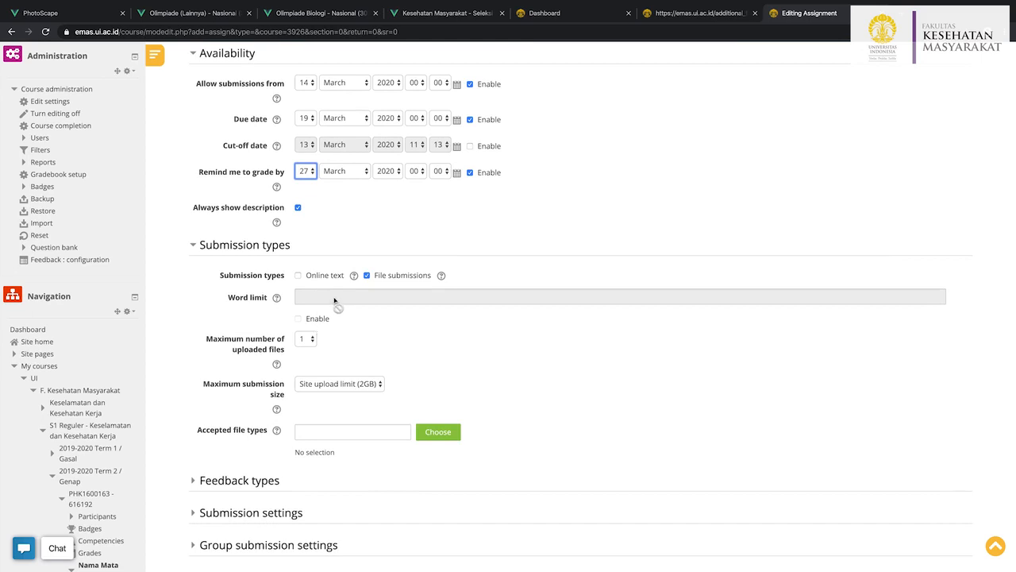
{"action": "scroll", "coordinate": [335, 300], "scroll_direction": "down", "scroll_amount": 1}
{"action": "scroll", "coordinate": [336, 300], "scroll_direction": "down", "scroll_amount": 2}
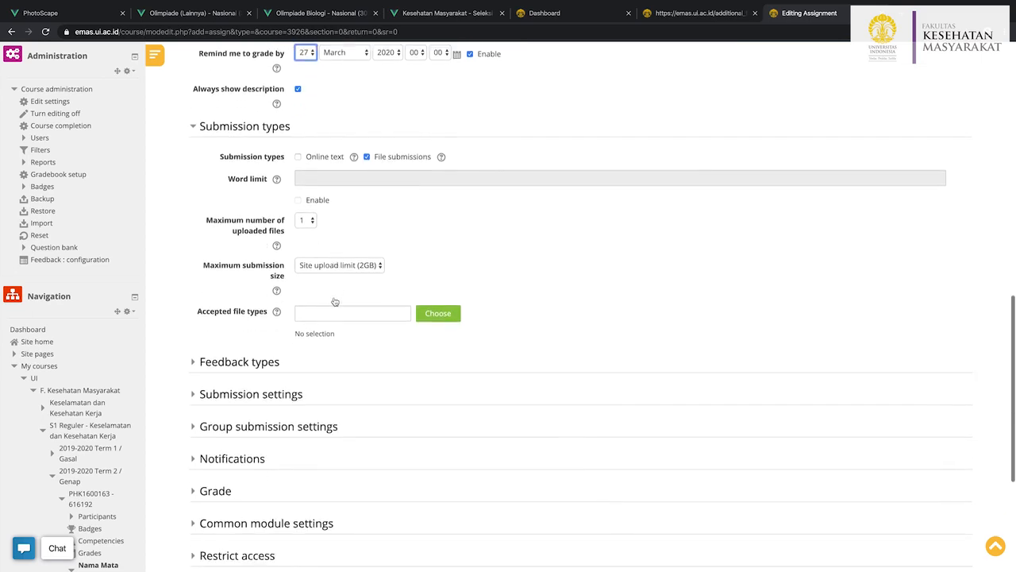
{"action": "scroll", "coordinate": [335, 300], "scroll_direction": "up", "scroll_amount": 6}
{"action": "scroll", "coordinate": [334, 300], "scroll_direction": "up", "scroll_amount": 1}
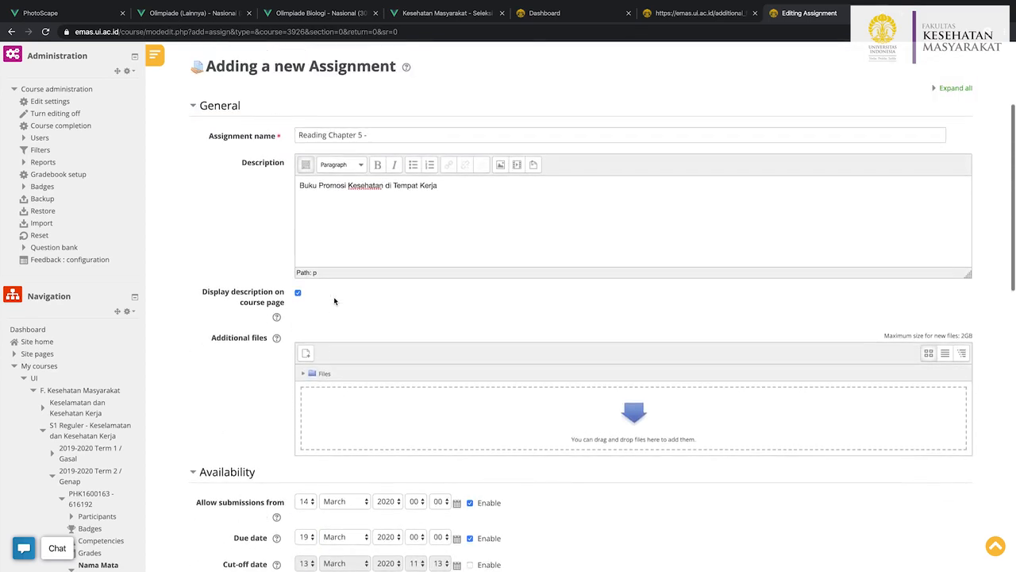
{"action": "scroll", "coordinate": [334, 300], "scroll_direction": "down", "scroll_amount": 6}
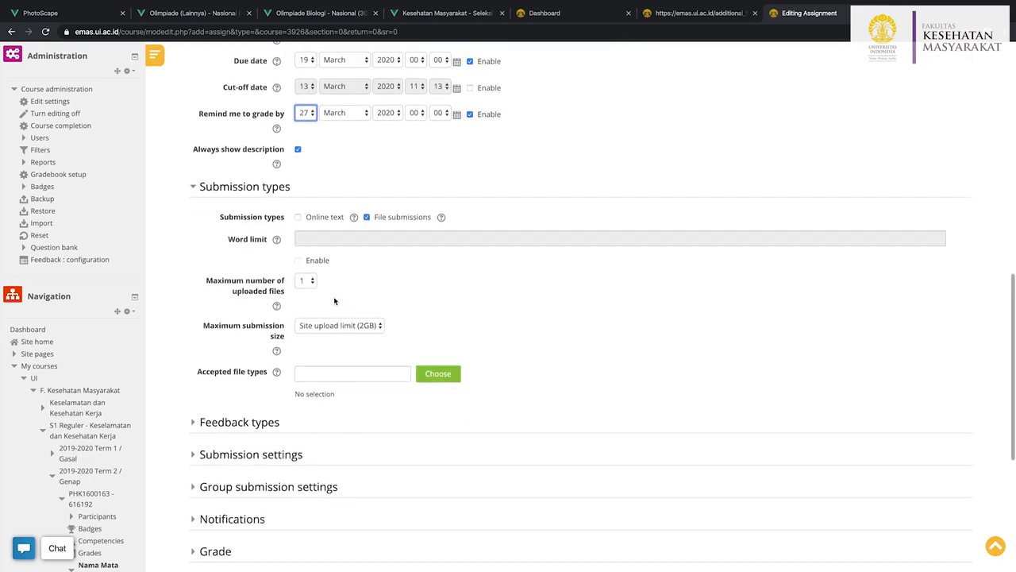
{"action": "scroll", "coordinate": [261, 438], "scroll_direction": "down", "scroll_amount": 5}
{"action": "scroll", "coordinate": [258, 283], "scroll_direction": "down", "scroll_amount": 3}
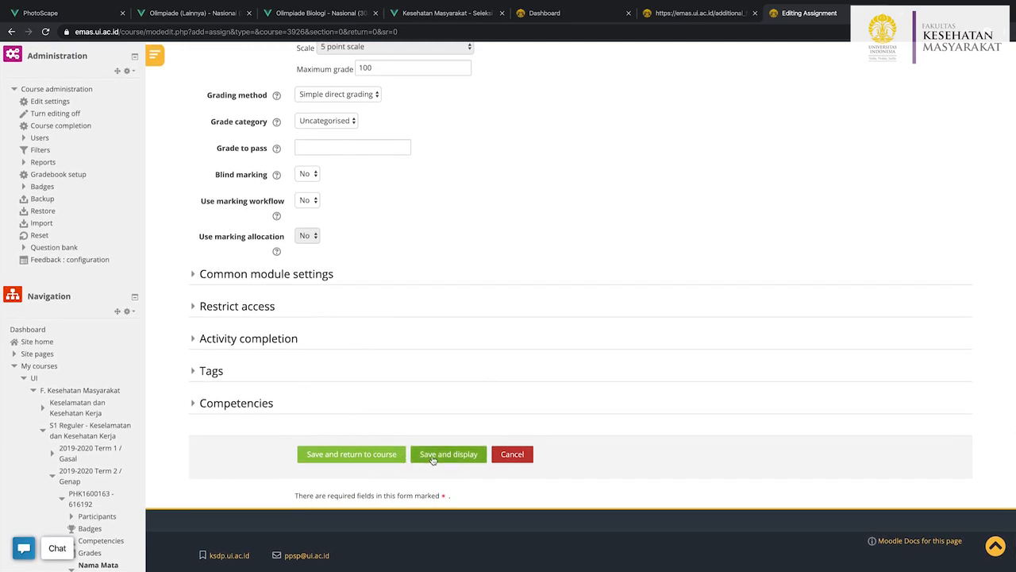
{"action": "left_click", "coordinate": [352, 459]}
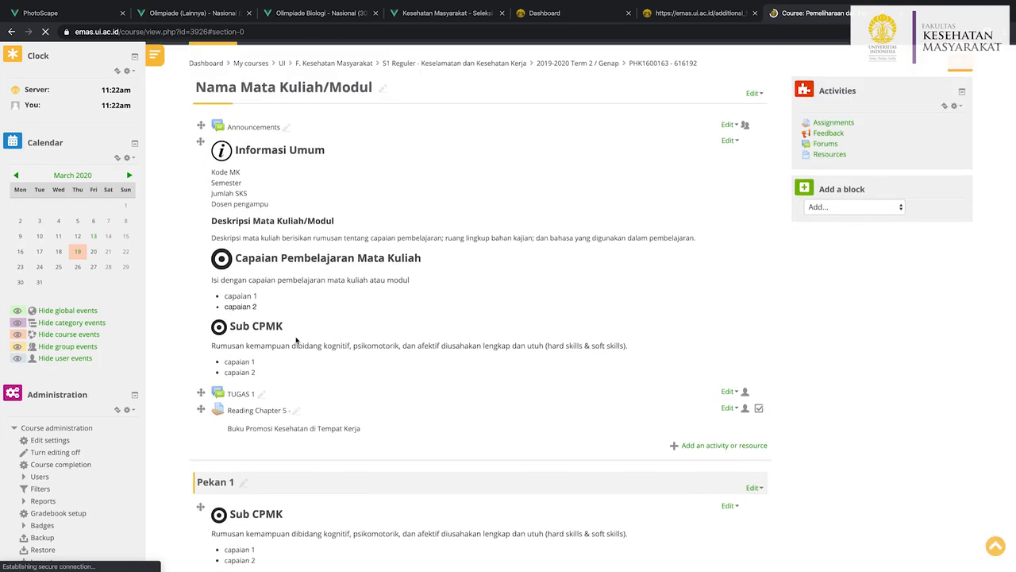
{"action": "scroll", "coordinate": [297, 339], "scroll_direction": "down", "scroll_amount": 1}
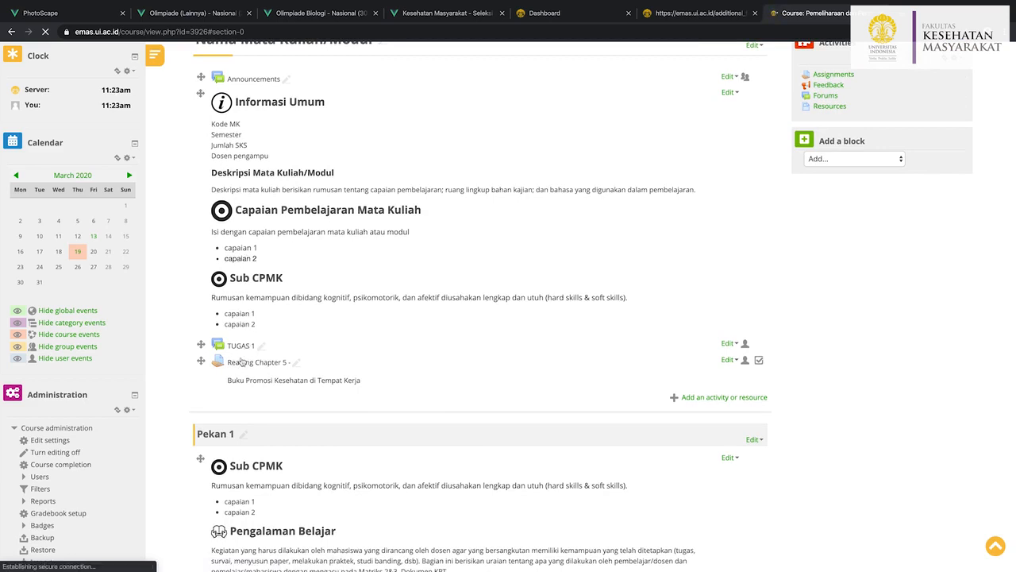
{"action": "scroll", "coordinate": [239, 369], "scroll_direction": "down", "scroll_amount": 1}
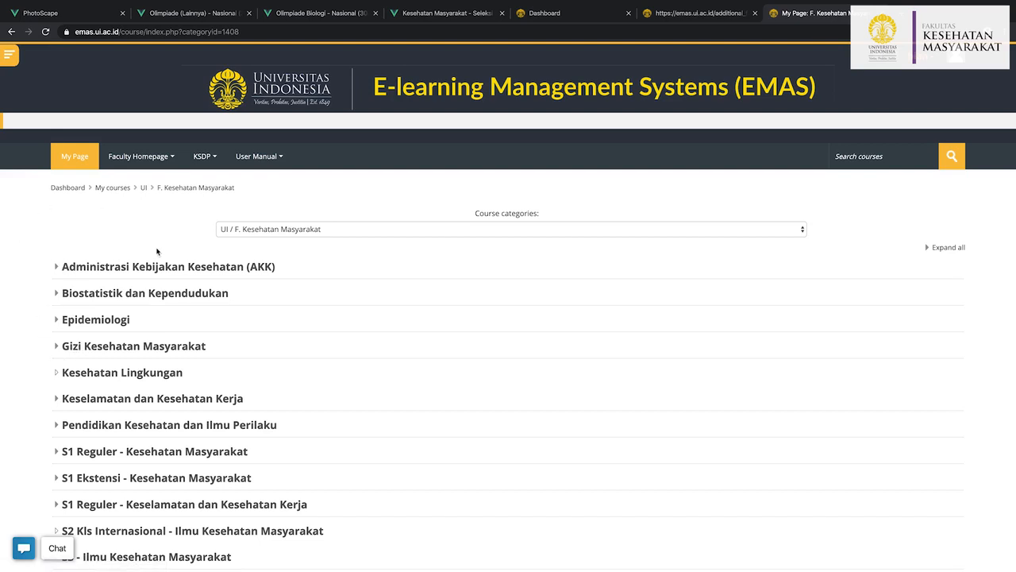
Open class PHK1600163 - 616192 under S1 Reguler - Keselamatan dan Kesehatan Kerja, 2019-2020 Term 2 / Genap
{"action": "left_click", "coordinate": [9, 57]}
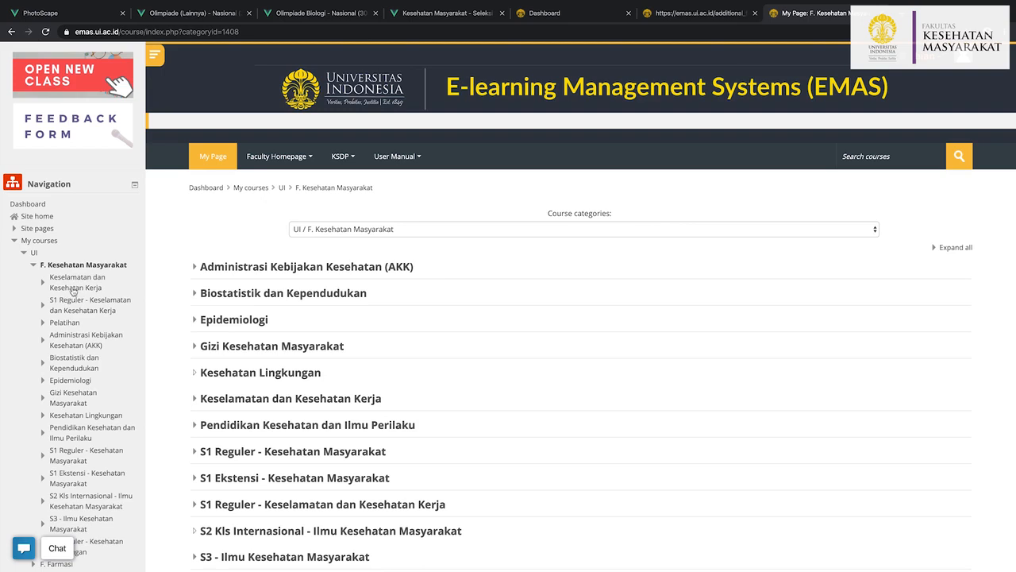
{"action": "scroll", "coordinate": [71, 352], "scroll_direction": "down", "scroll_amount": 1}
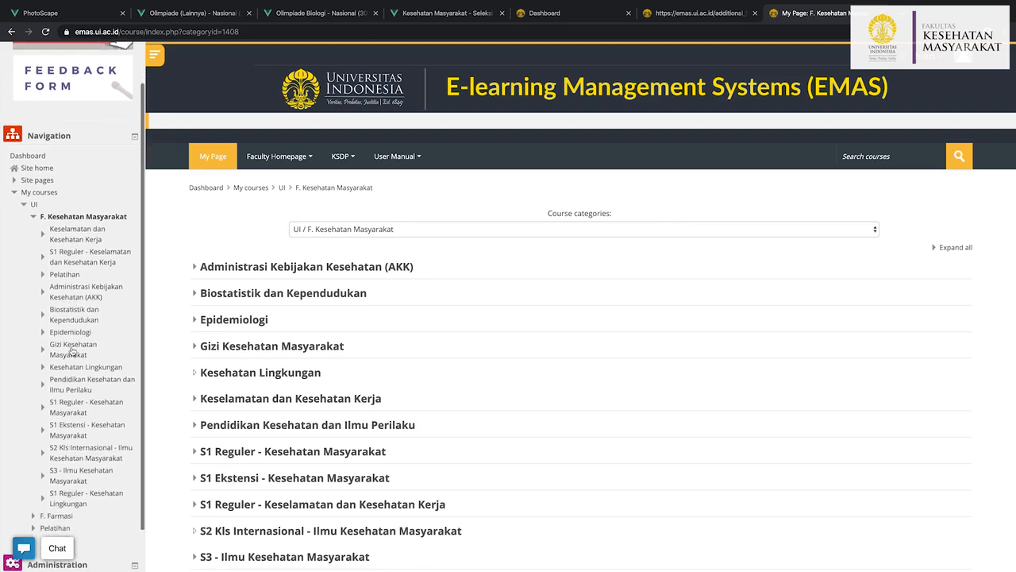
{"action": "left_click", "coordinate": [85, 239]}
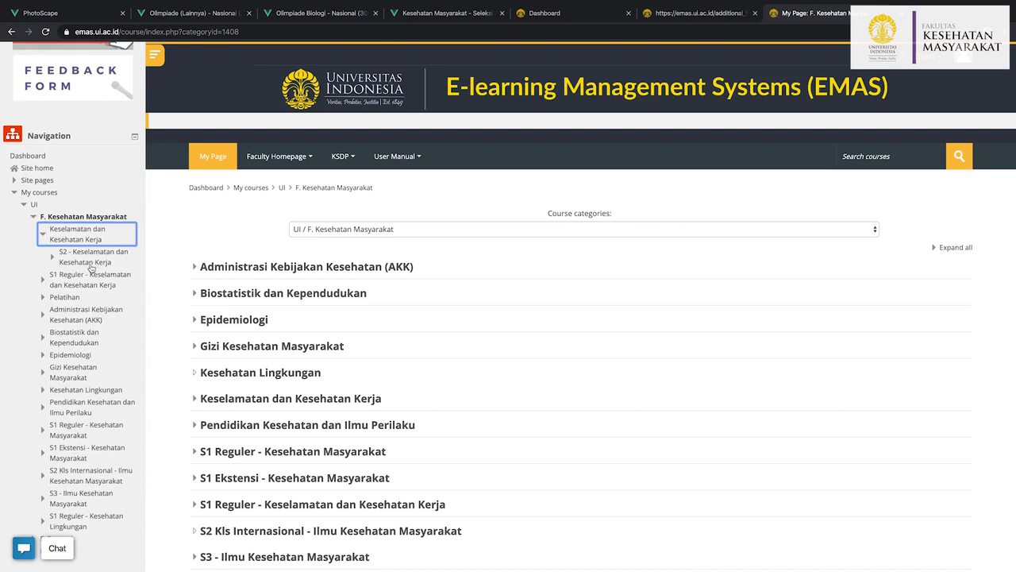
{"action": "left_click", "coordinate": [85, 279]}
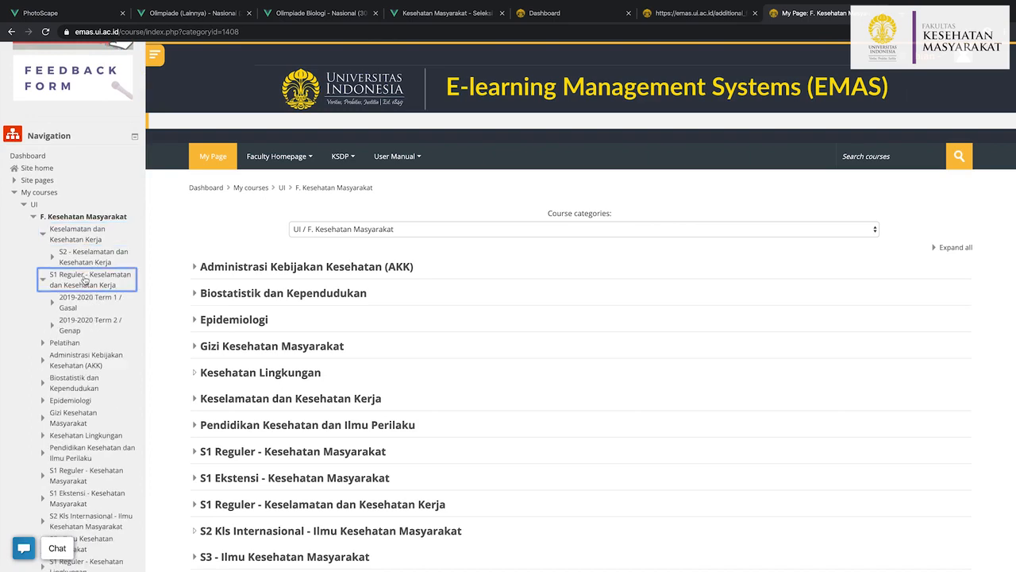
{"action": "left_click", "coordinate": [72, 322]}
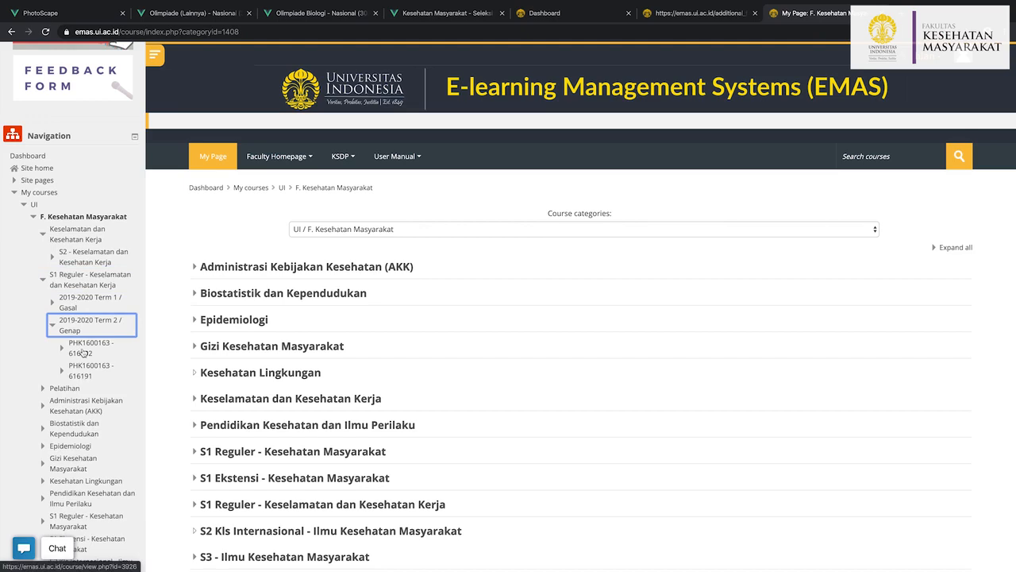
{"action": "left_click", "coordinate": [83, 350]}
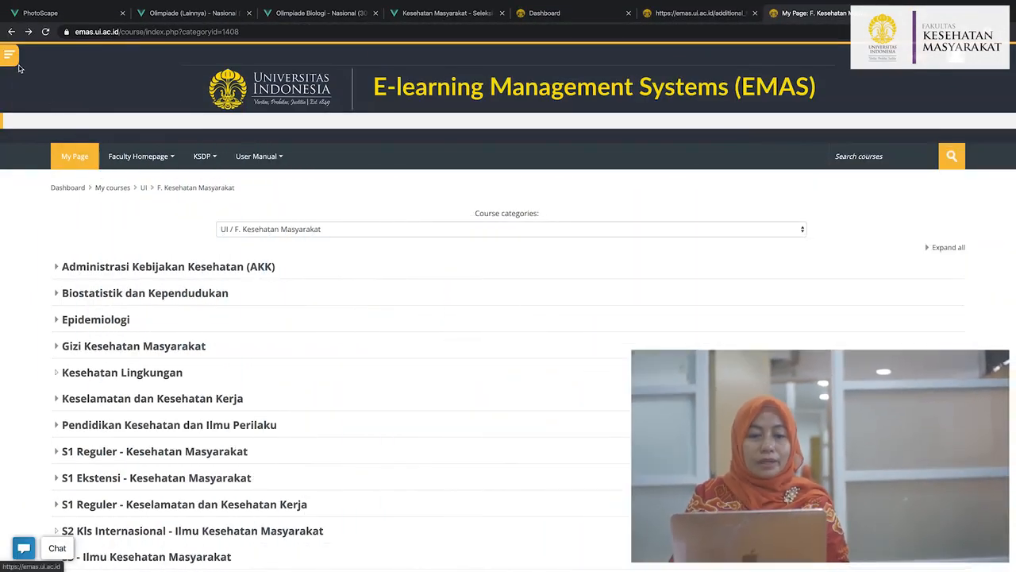
Show the navigation sidebar on the faculty's category page and open the new class registration page
{"action": "left_click", "coordinate": [10, 56]}
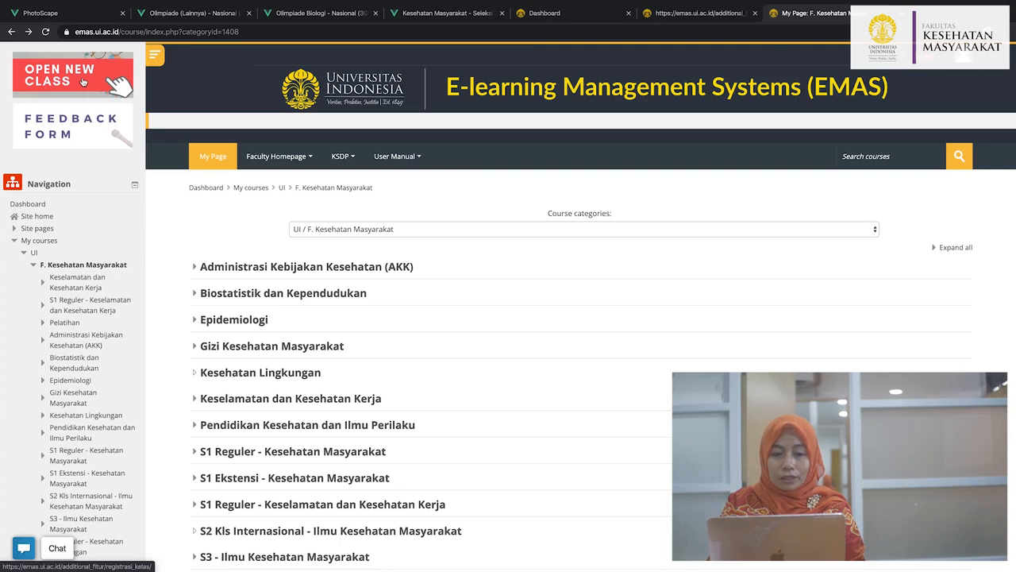
{"action": "left_click", "coordinate": [82, 82]}
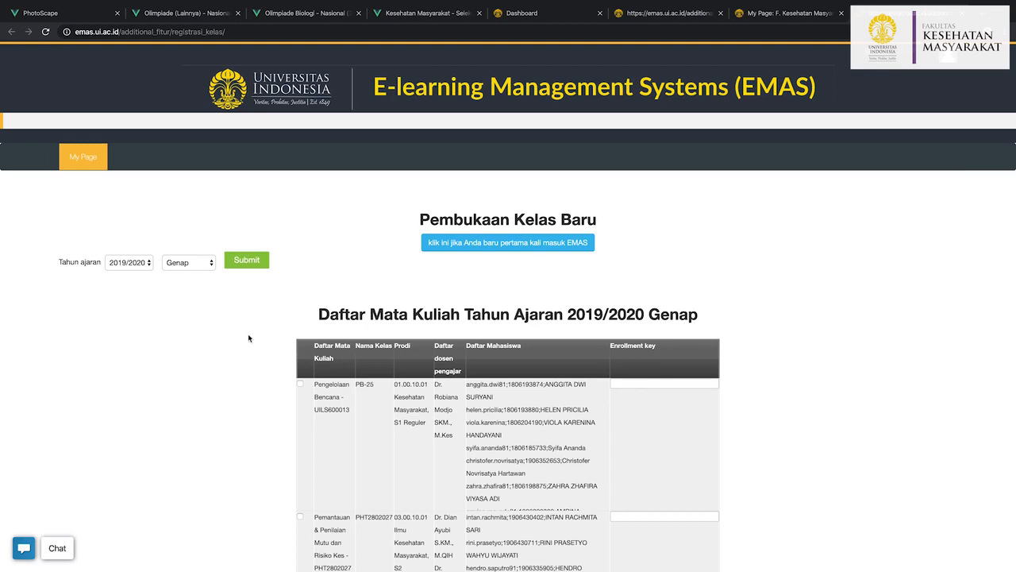
Examine the 2019/2020 Genap course list with its class names, programmes, lecturers, students, class links and enrollment keys
{"action": "scroll", "coordinate": [249, 339], "scroll_direction": "down", "scroll_amount": 5}
{"action": "scroll", "coordinate": [248, 338], "scroll_direction": "down", "scroll_amount": 2}
{"action": "scroll", "coordinate": [247, 338], "scroll_direction": "up", "scroll_amount": 8}
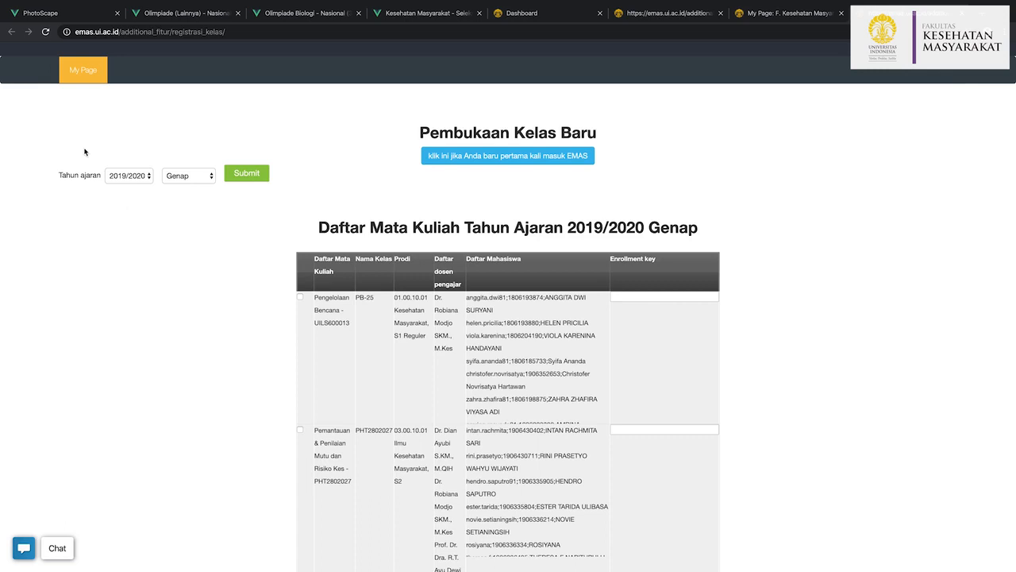
{"action": "scroll", "coordinate": [204, 349], "scroll_direction": "down", "scroll_amount": 4}
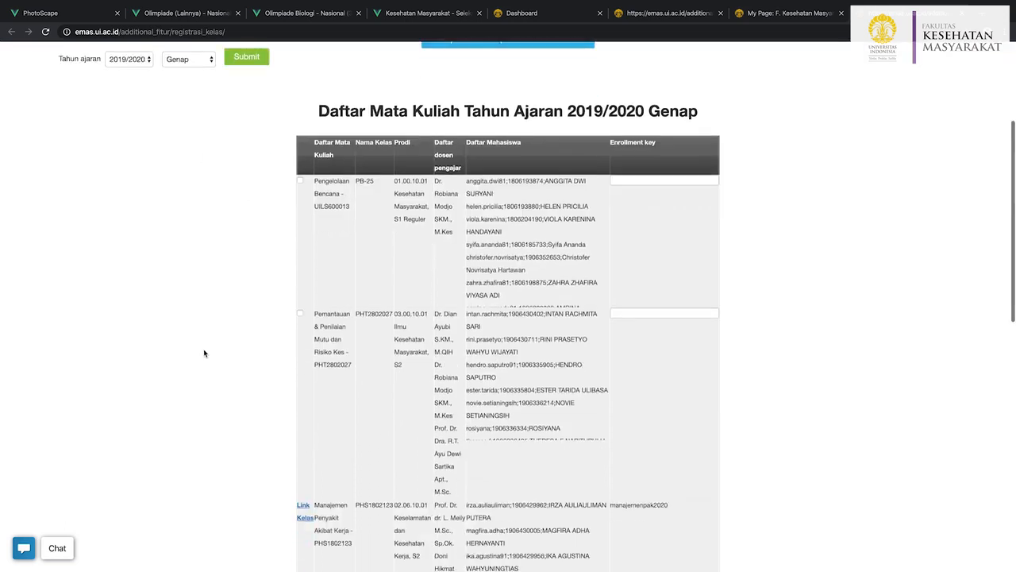
{"action": "scroll", "coordinate": [203, 348], "scroll_direction": "down", "scroll_amount": 10}
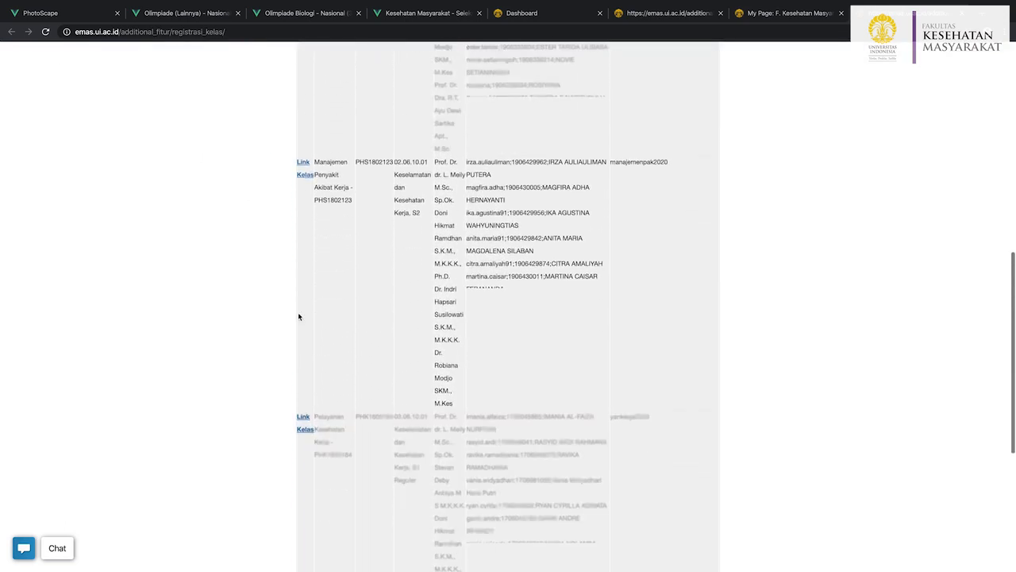
{"action": "scroll", "coordinate": [298, 313], "scroll_direction": "down", "scroll_amount": 1}
{"action": "scroll", "coordinate": [298, 312], "scroll_direction": "up", "scroll_amount": 1}
{"action": "scroll", "coordinate": [299, 313], "scroll_direction": "down", "scroll_amount": 1}
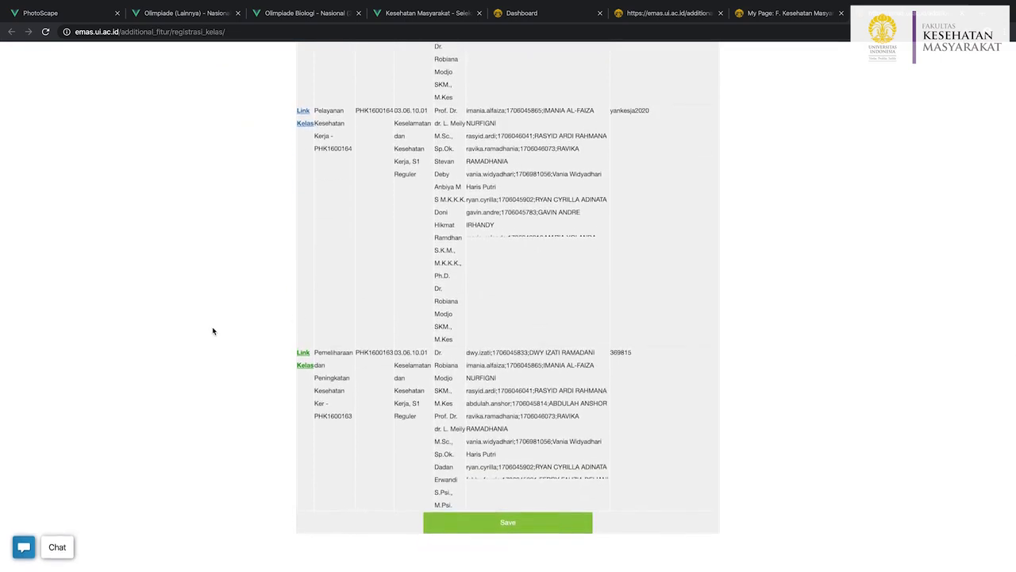
{"action": "scroll", "coordinate": [212, 326], "scroll_direction": "up", "scroll_amount": 3}
{"action": "scroll", "coordinate": [212, 330], "scroll_direction": "up", "scroll_amount": 15}
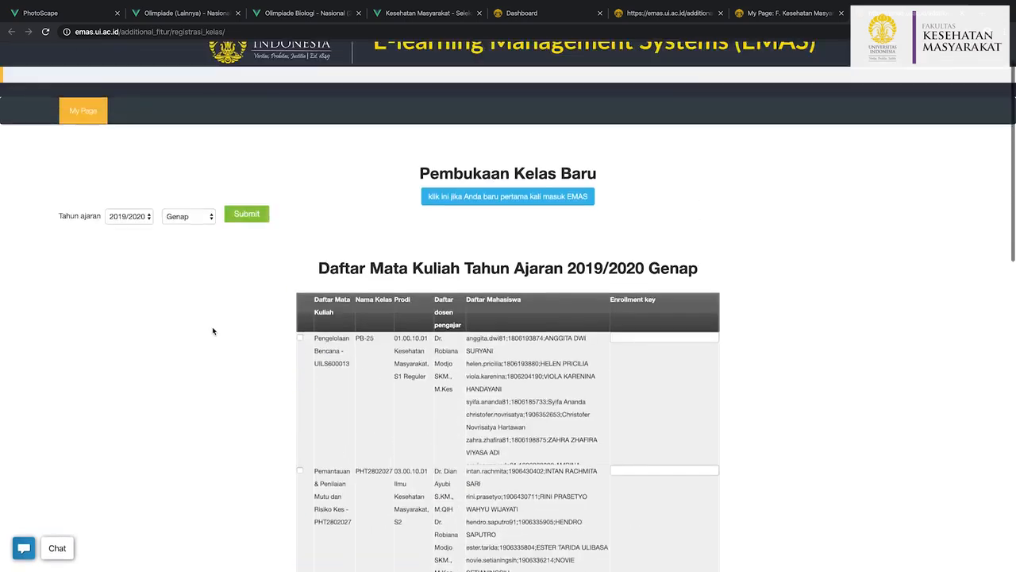
{"action": "scroll", "coordinate": [274, 364], "scroll_direction": "down", "scroll_amount": 3}
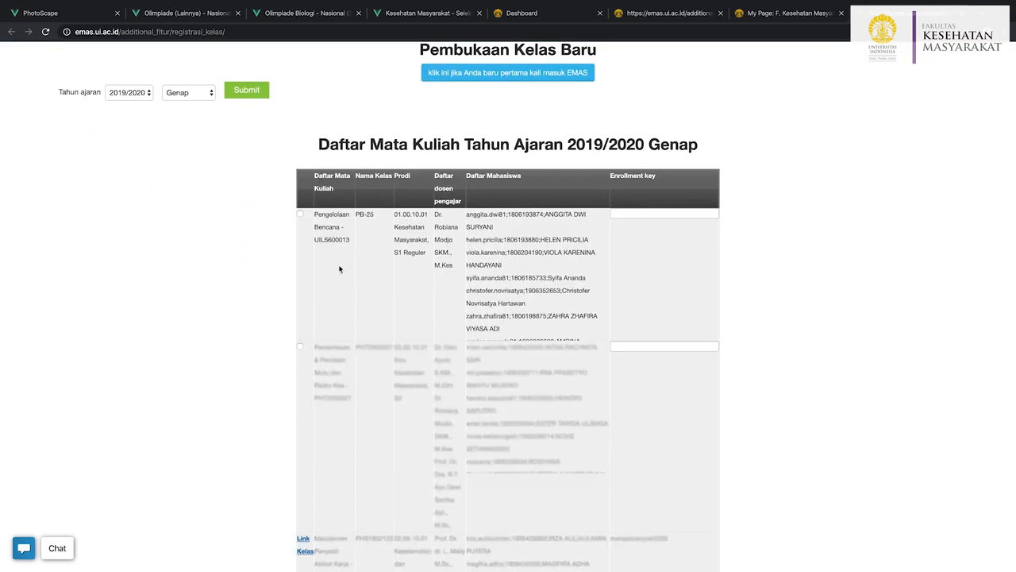
{"action": "scroll", "coordinate": [339, 269], "scroll_direction": "down", "scroll_amount": 1}
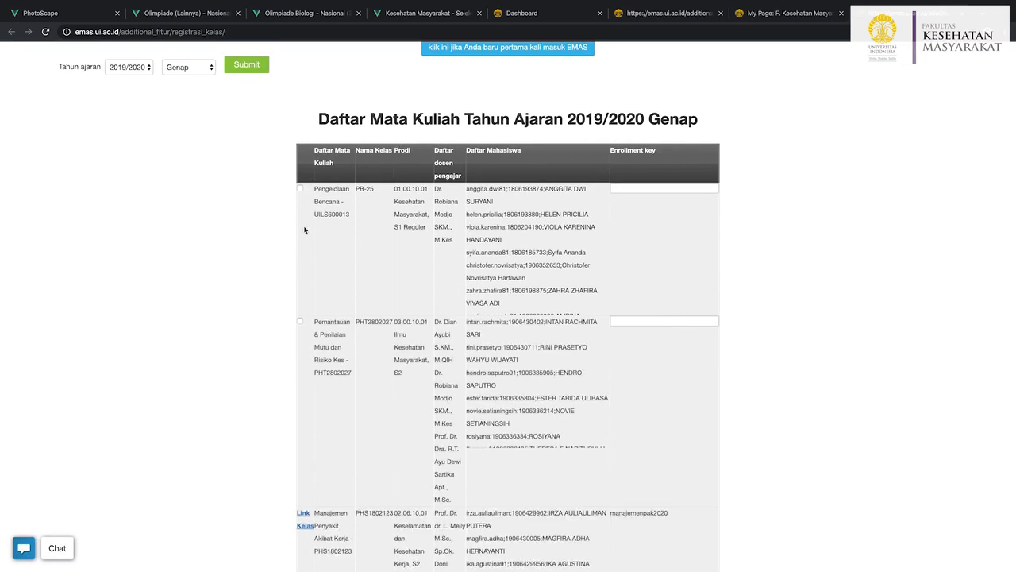
{"action": "scroll", "coordinate": [251, 261], "scroll_direction": "down", "scroll_amount": 2}
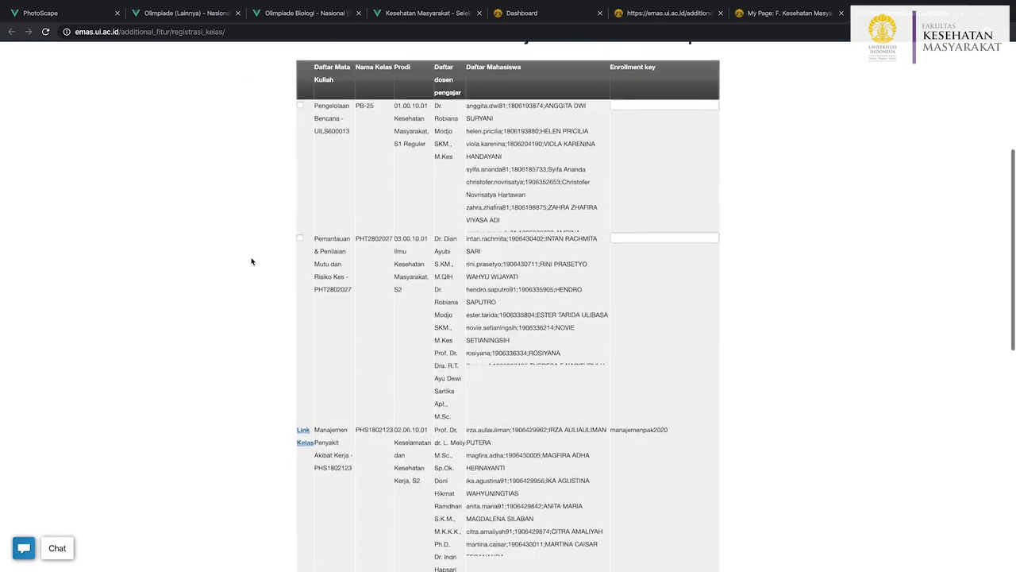
{"action": "scroll", "coordinate": [252, 262], "scroll_direction": "down", "scroll_amount": 1}
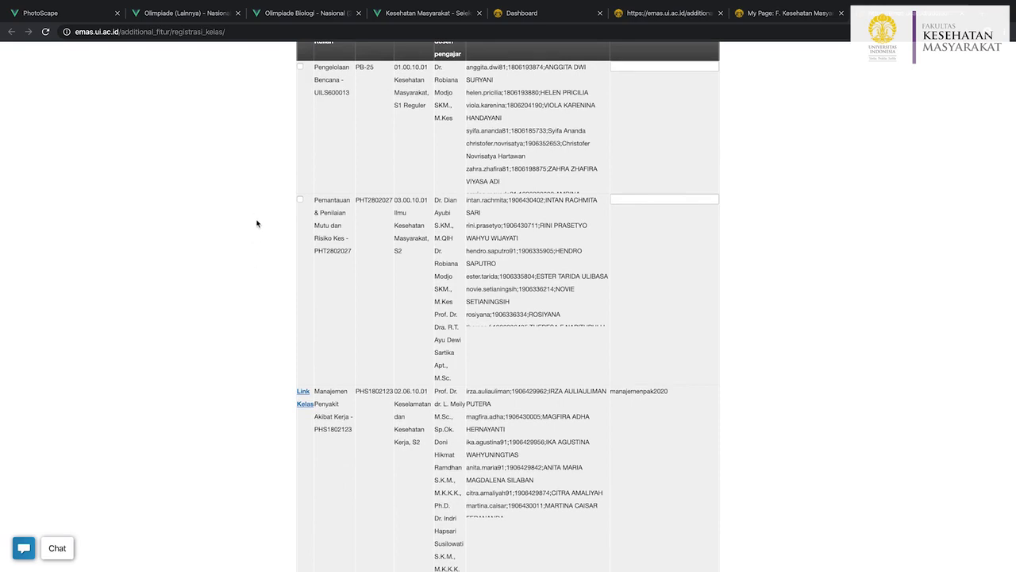
Save the class registration list and submit the 2019/2020 Genap academic term selection
{"action": "scroll", "coordinate": [266, 251], "scroll_direction": "down", "scroll_amount": 5}
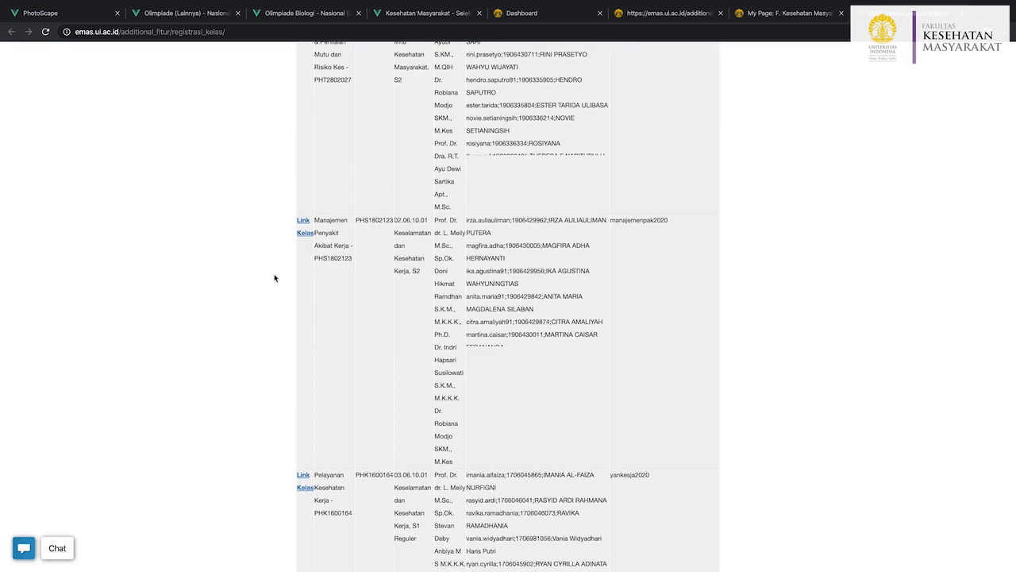
{"action": "scroll", "coordinate": [274, 278], "scroll_direction": "down", "scroll_amount": 10}
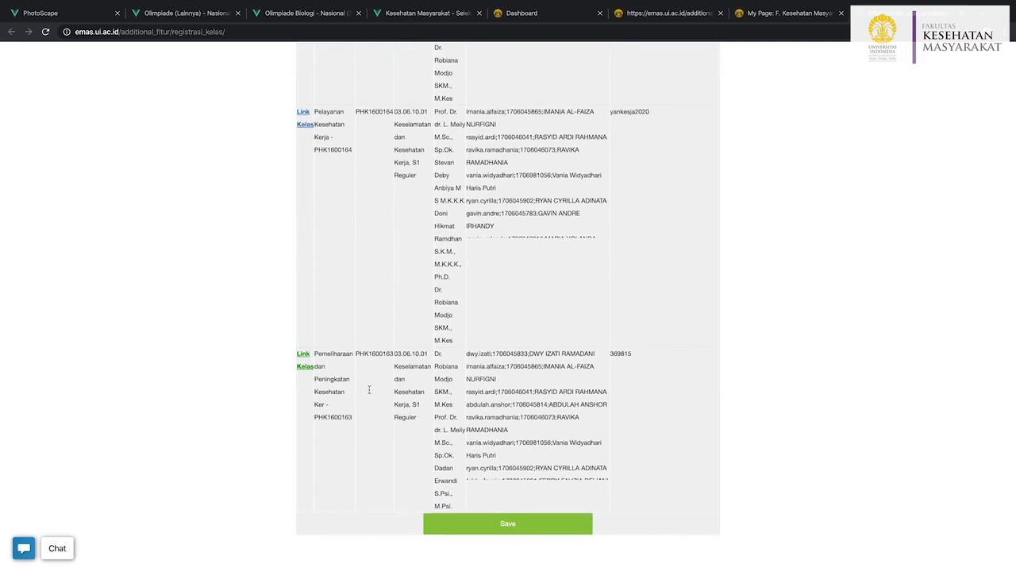
{"action": "left_click", "coordinate": [476, 525]}
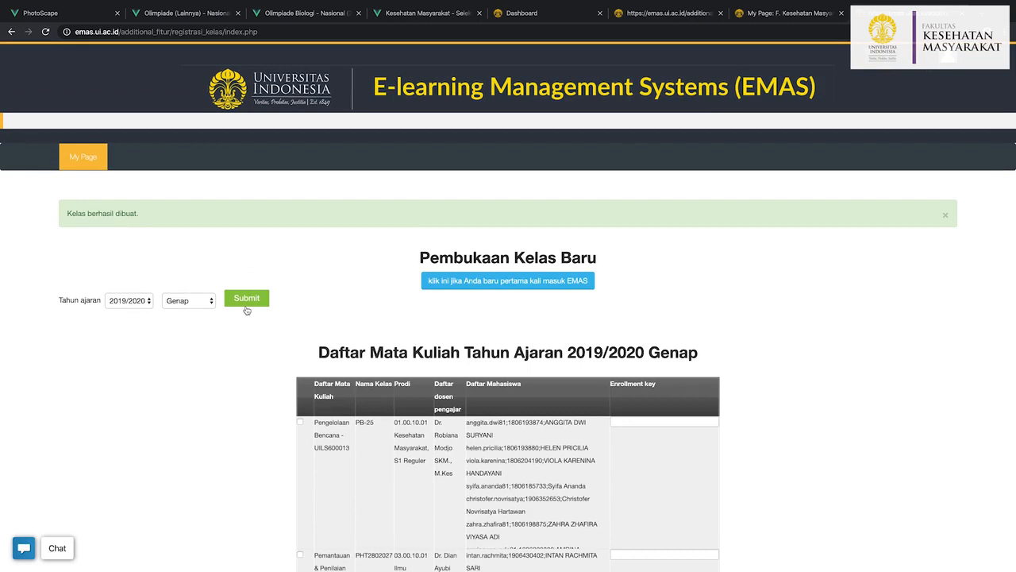
{"action": "left_click", "coordinate": [247, 305]}
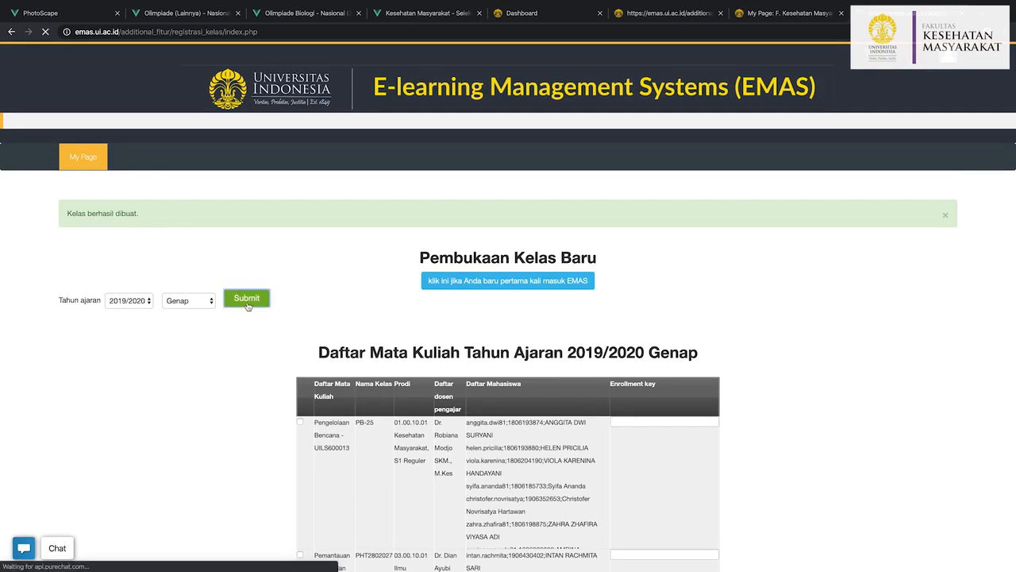